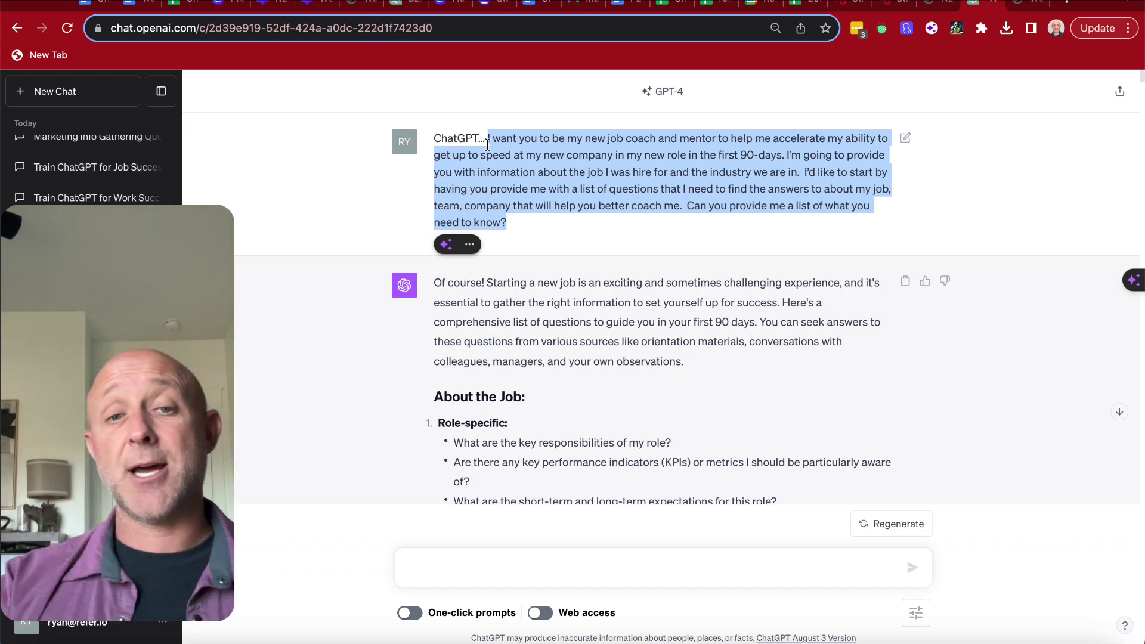
Review the "About the Job" questions in the first reply, highlighting the role-specific ones on responsibilities, KPIs and expectations.
scroll(802, 376, "down", 5)
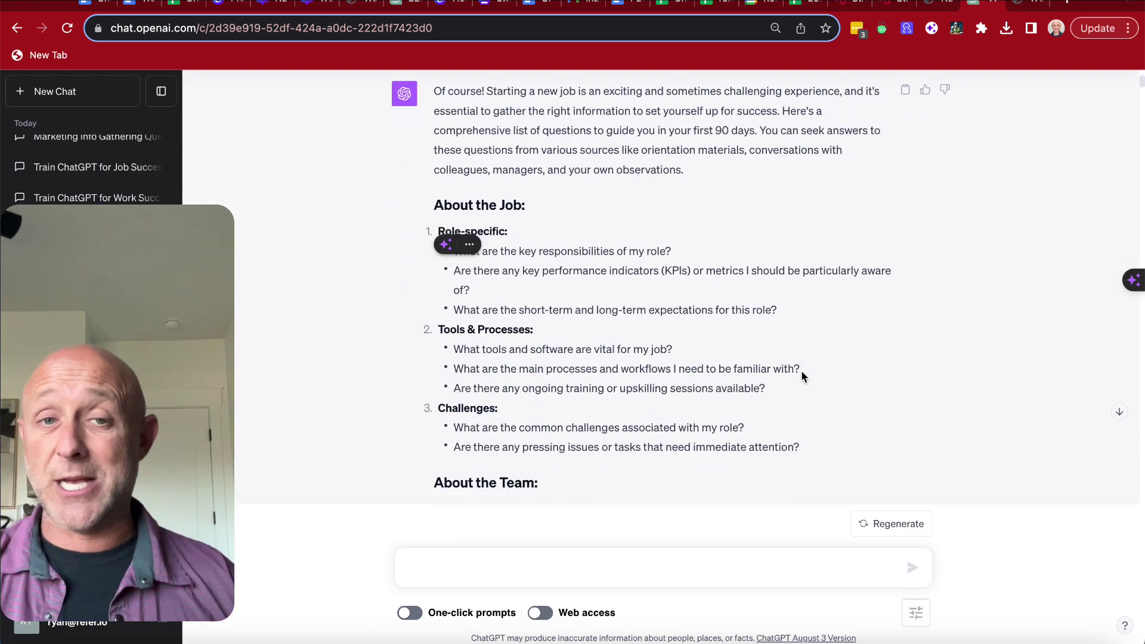
scroll(802, 376, "up", 1)
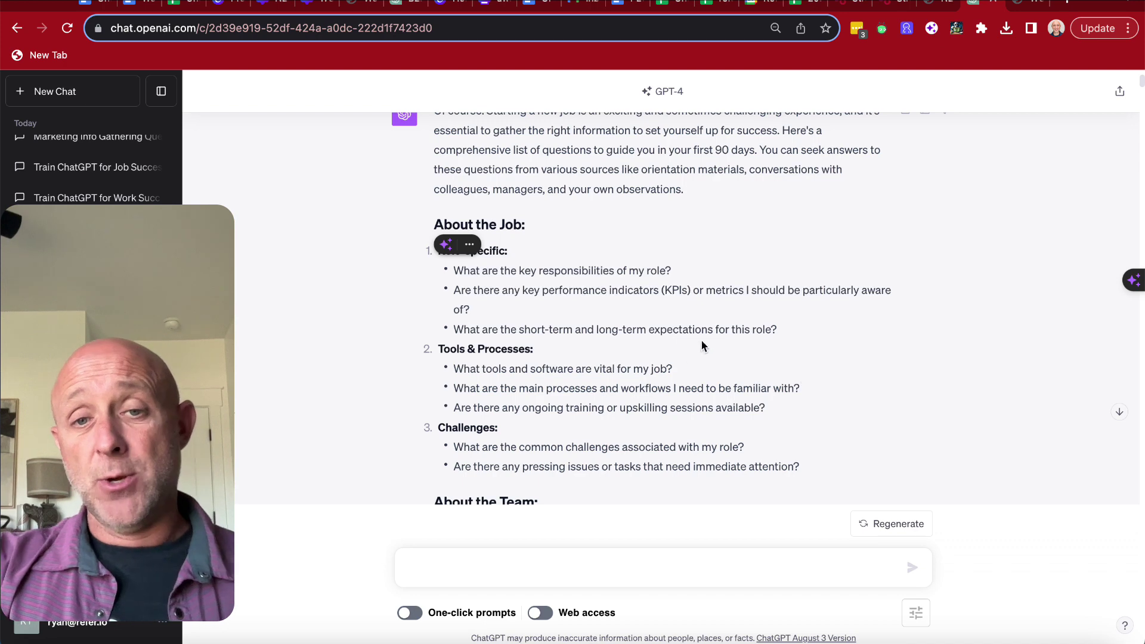
left_click_drag(811, 332, 444, 258)
left_click(828, 363)
scroll(828, 363, "down", 3)
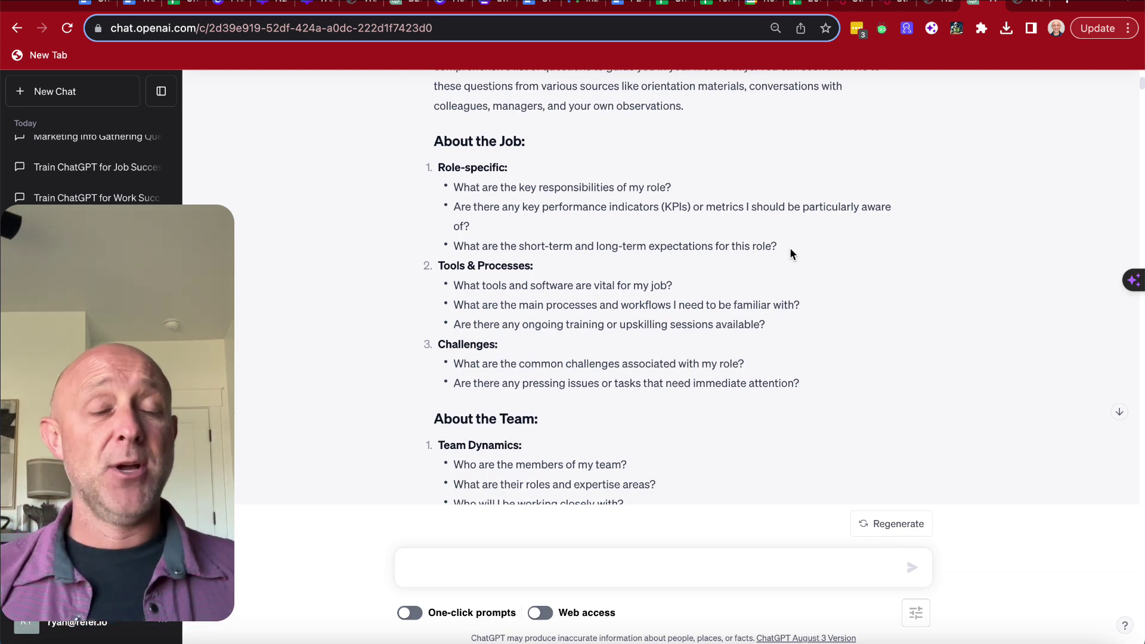
left_click_drag(675, 189, 446, 189)
left_click_drag(790, 250, 451, 208)
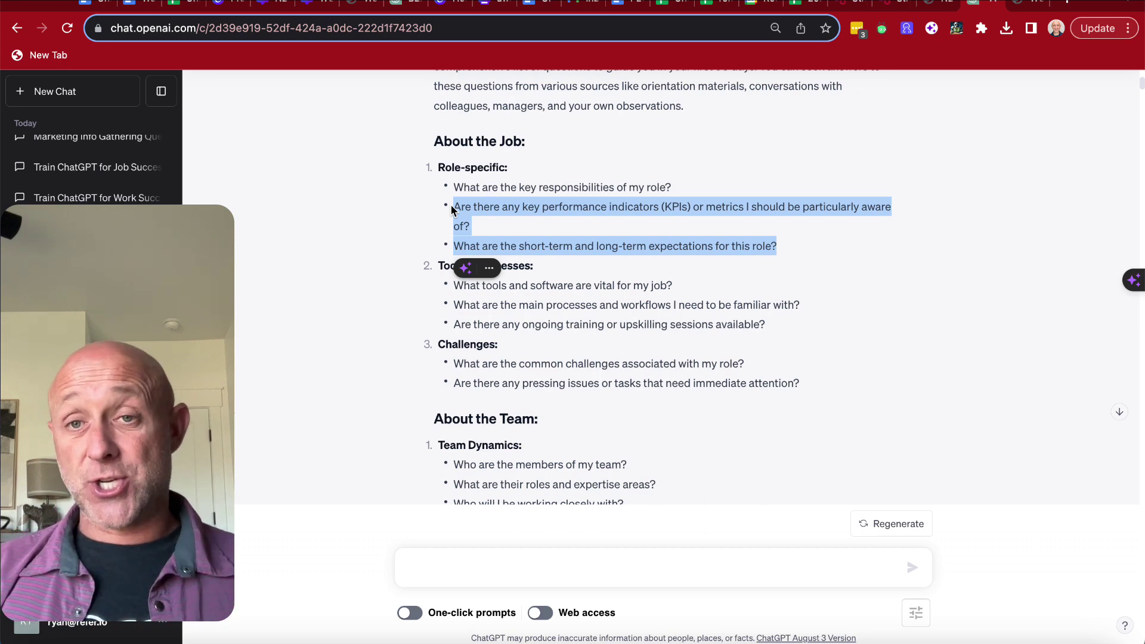
scroll(676, 299, "down", 1)
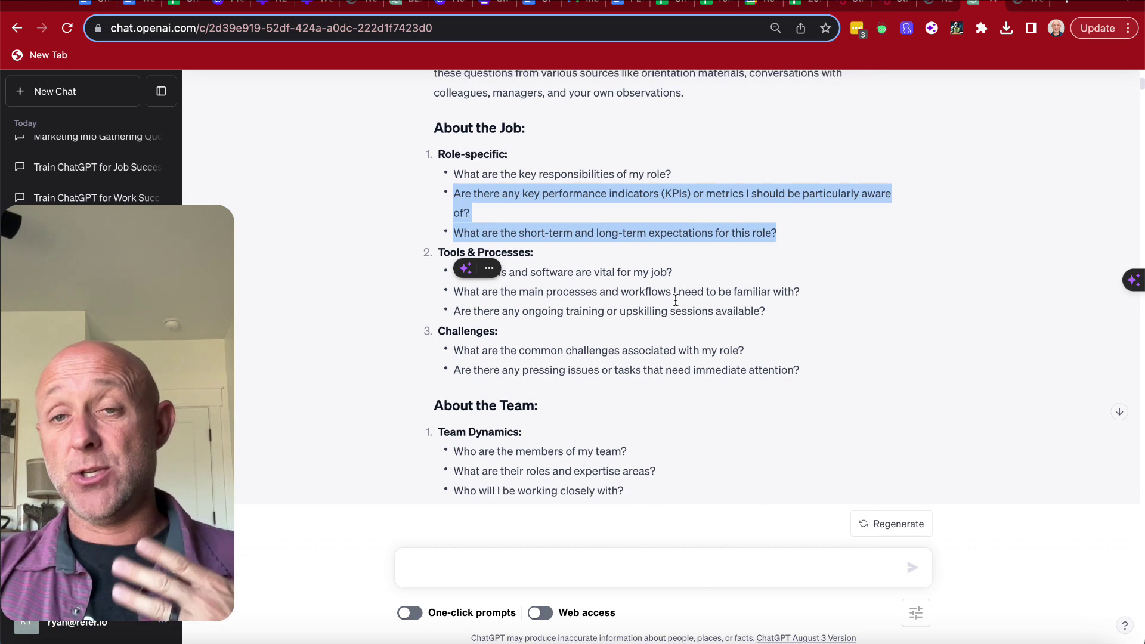
scroll(676, 301, "up", 1)
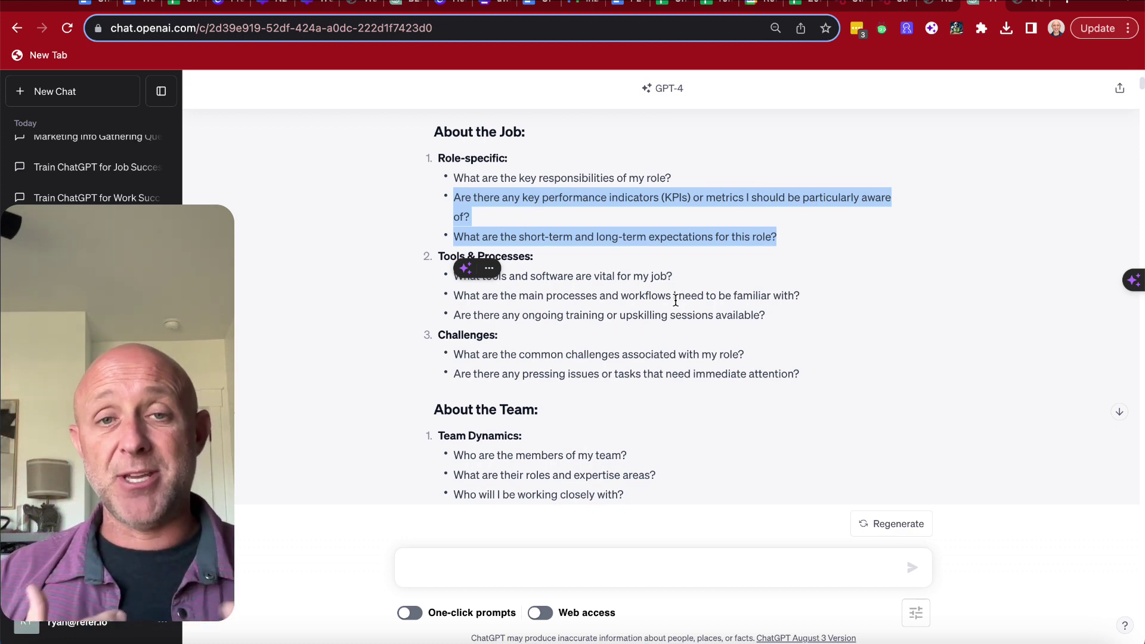
scroll(757, 334, "down", 2)
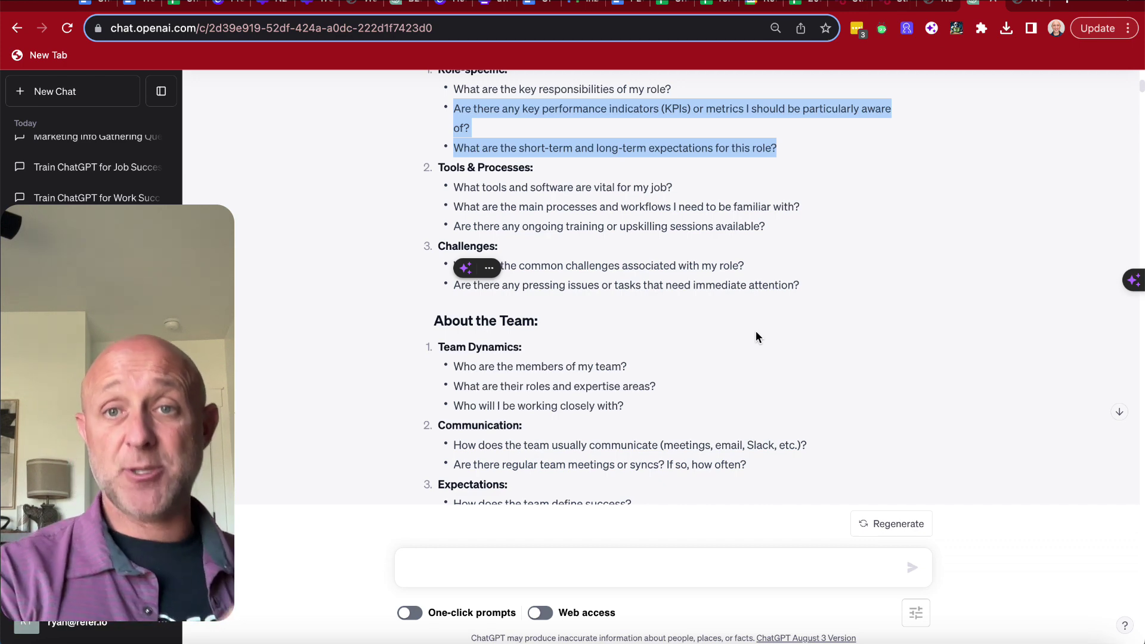
Read through the remaining onboarding questions, from the job challenges through the team and company sections to "Other".
scroll(654, 253, "down", 1)
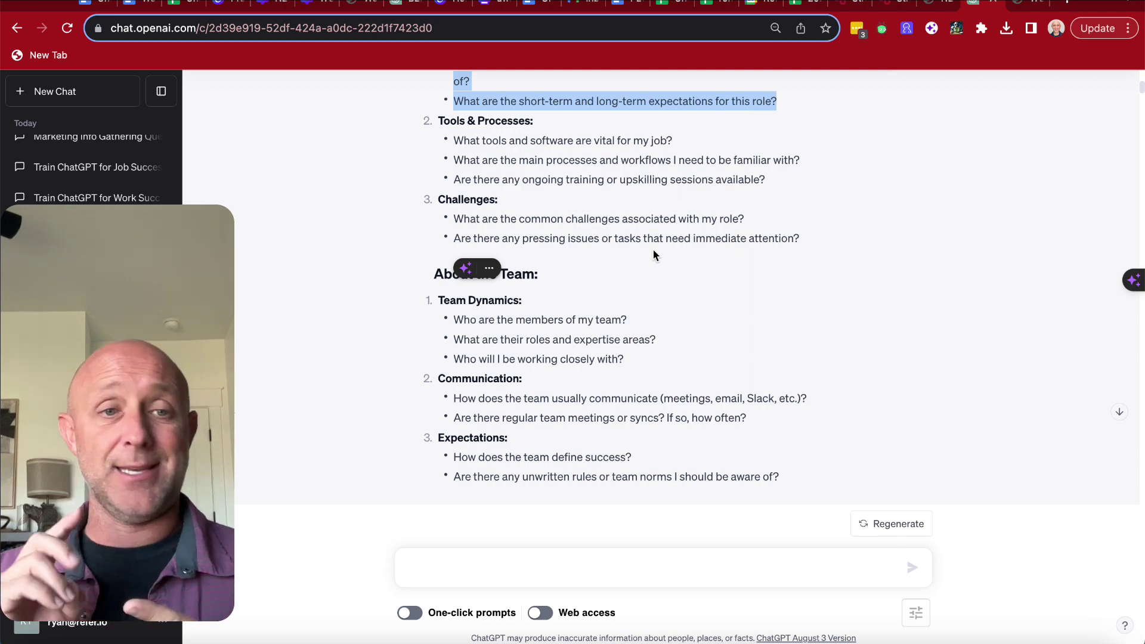
scroll(610, 218, "down", 3)
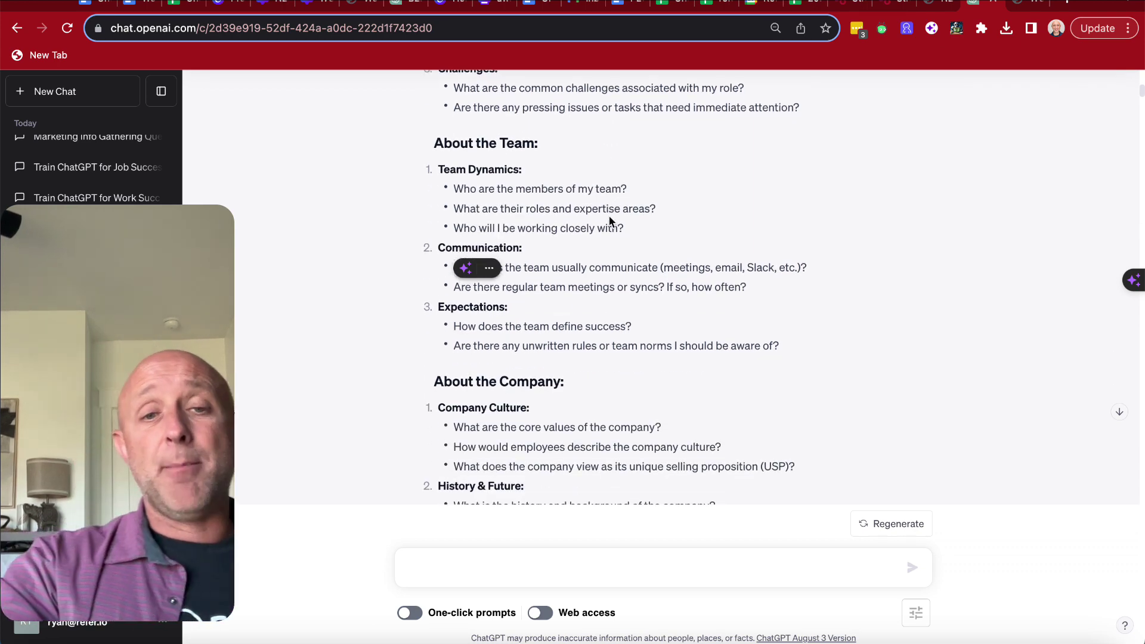
scroll(609, 217, "down", 1)
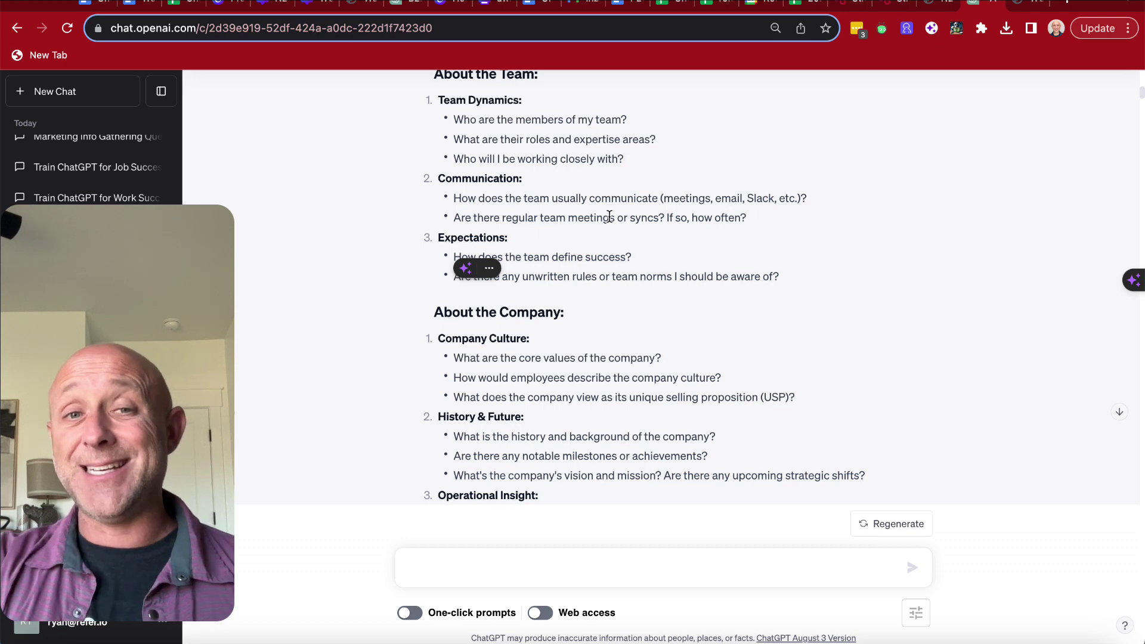
scroll(609, 218, "down", 12)
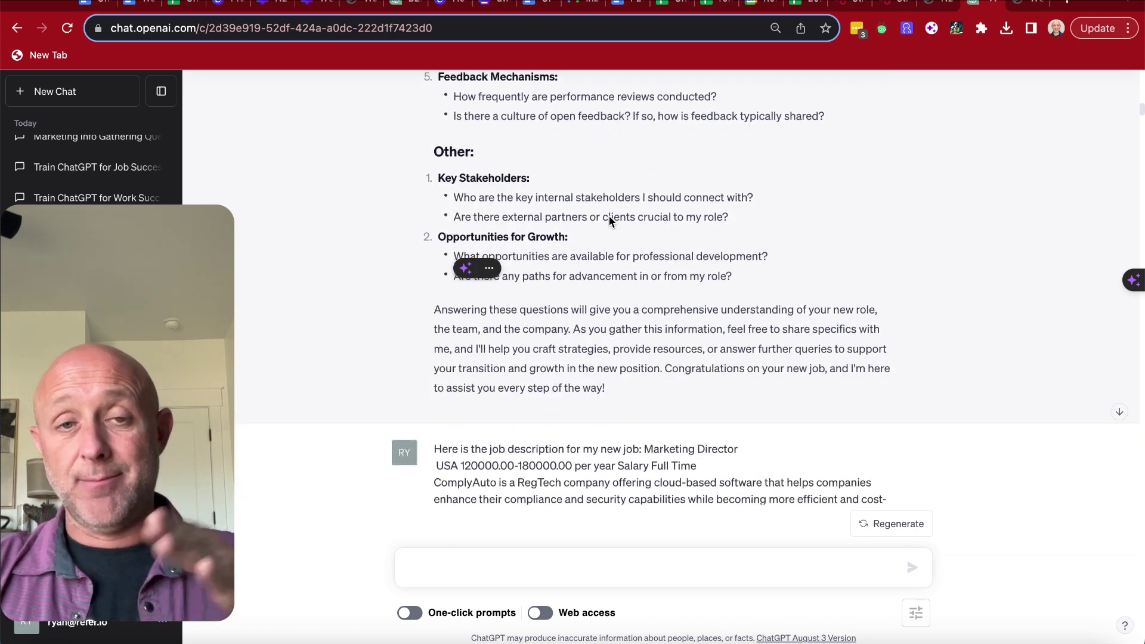
scroll(610, 221, "down", 1)
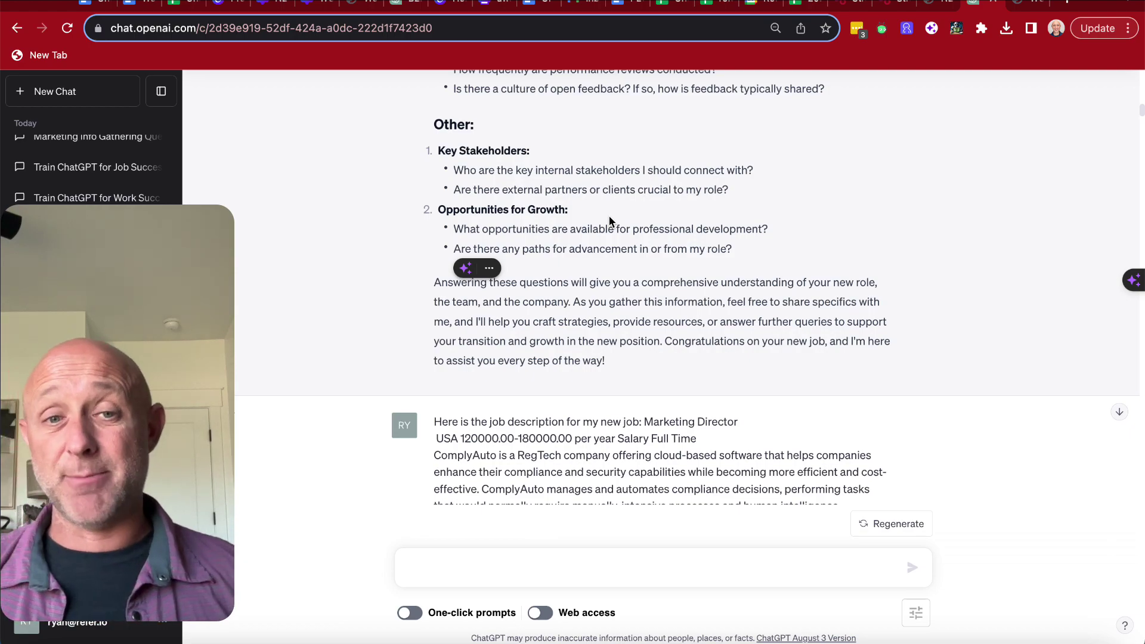
Examine the Marketing Director job description prompt and the tailored ComplyAuto questions on company/product, role and industry.
scroll(610, 221, "down", 5)
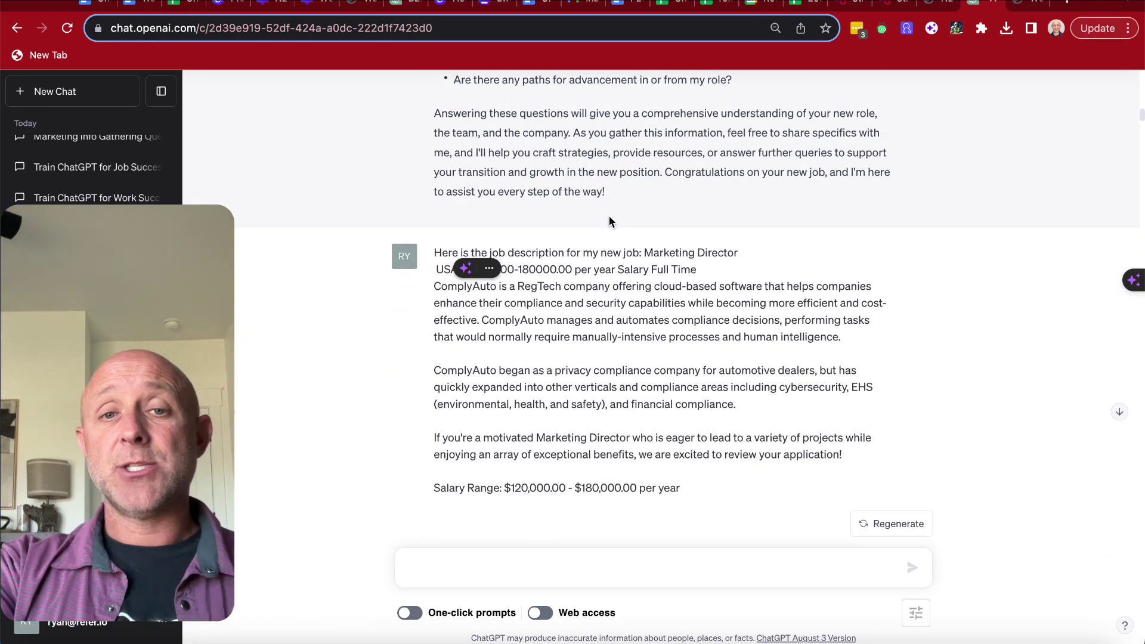
scroll(667, 322, "down", 20)
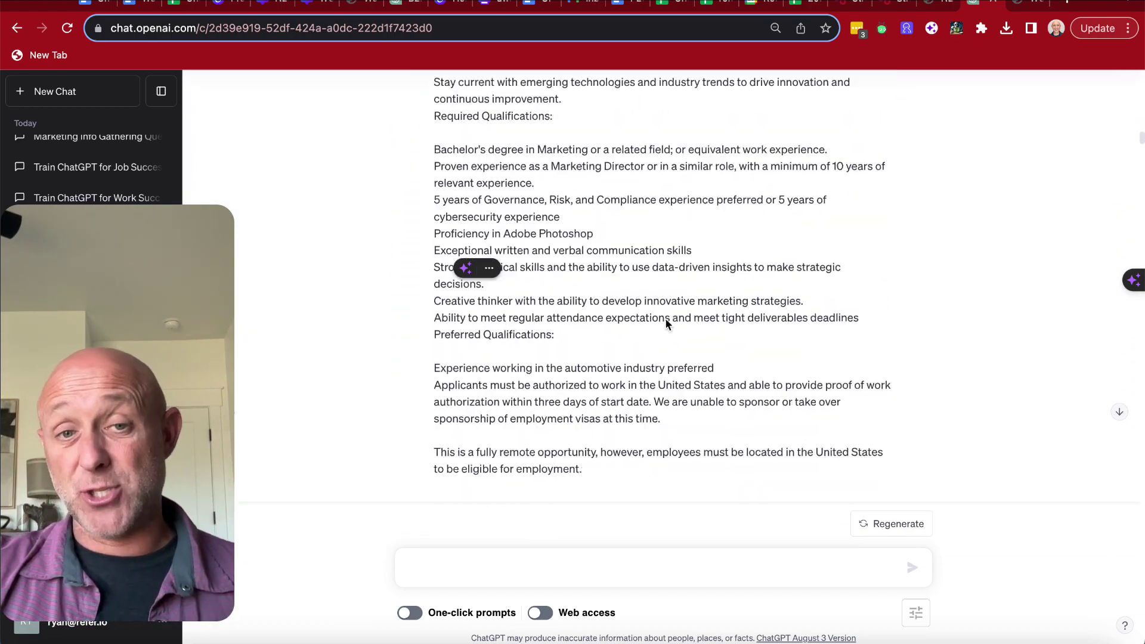
scroll(666, 324, "down", 1)
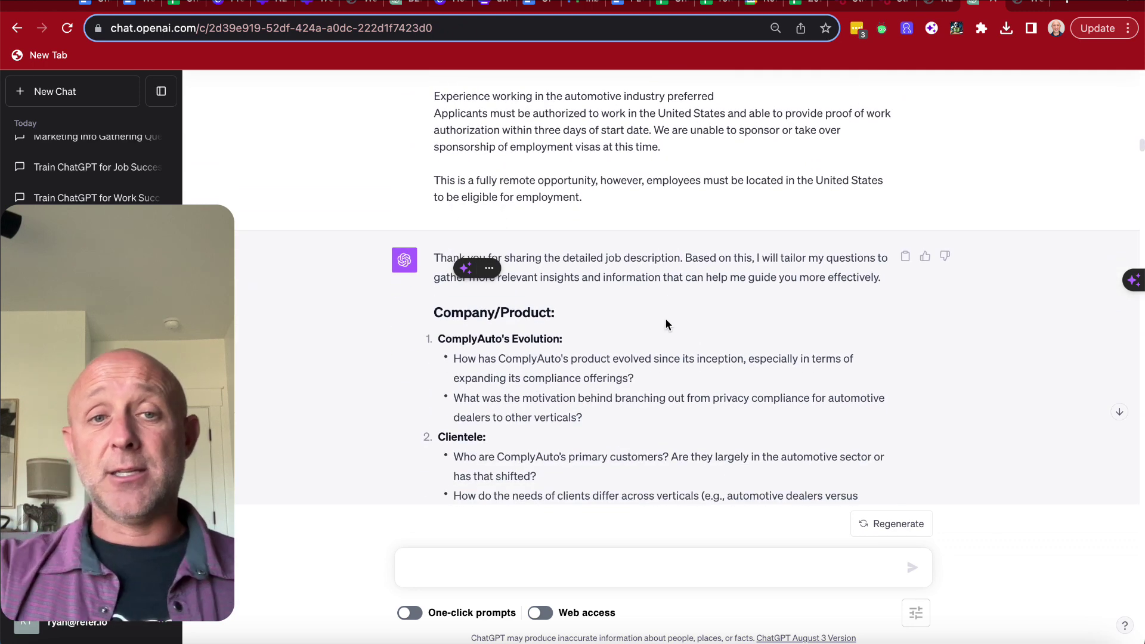
scroll(667, 324, "down", 5)
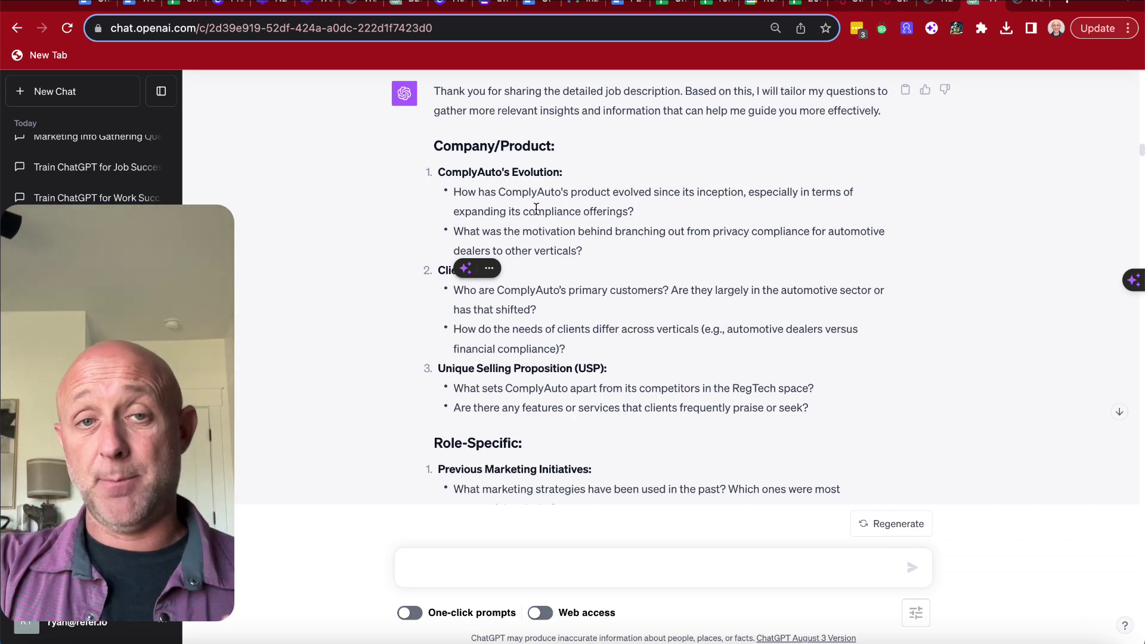
scroll(550, 225, "down", 3)
scroll(553, 227, "down", 4)
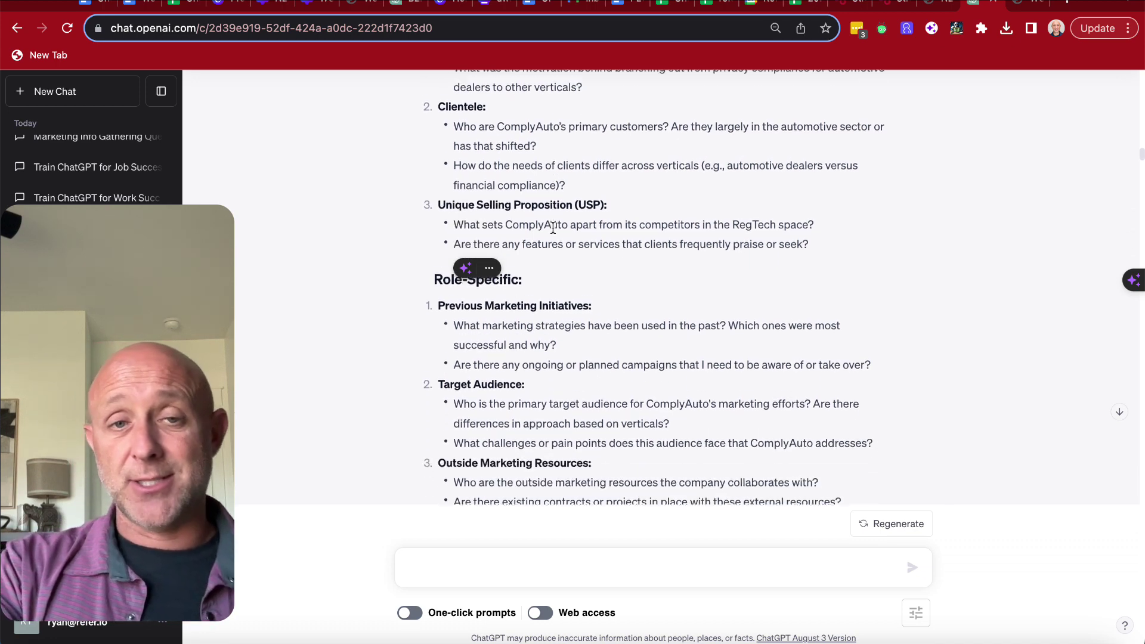
scroll(553, 227, "down", 10)
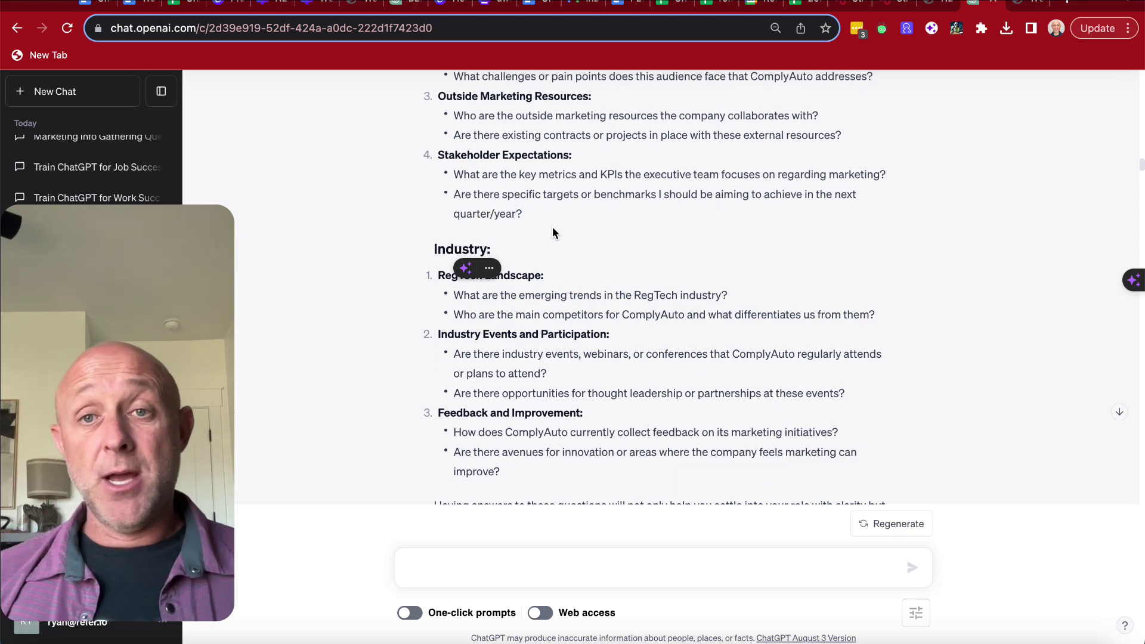
scroll(552, 226, "down", 9)
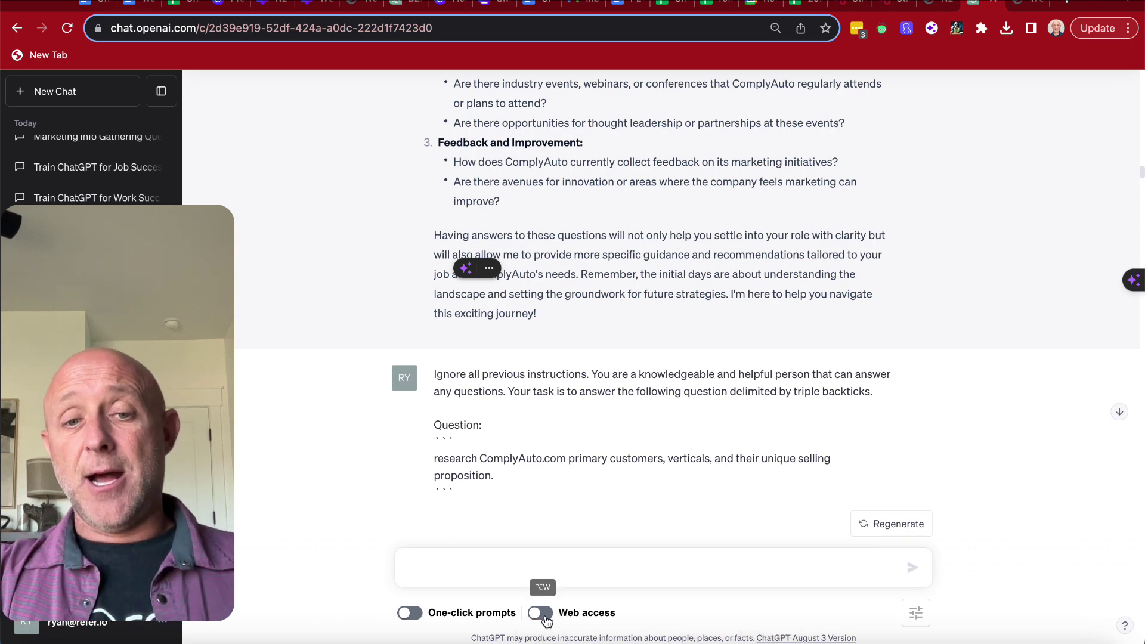
Examine the web research prompt on ComplyAuto.com's customers, verticals and unique selling proposition, and the sources listed in its reply.
scroll(632, 395, "down", 2)
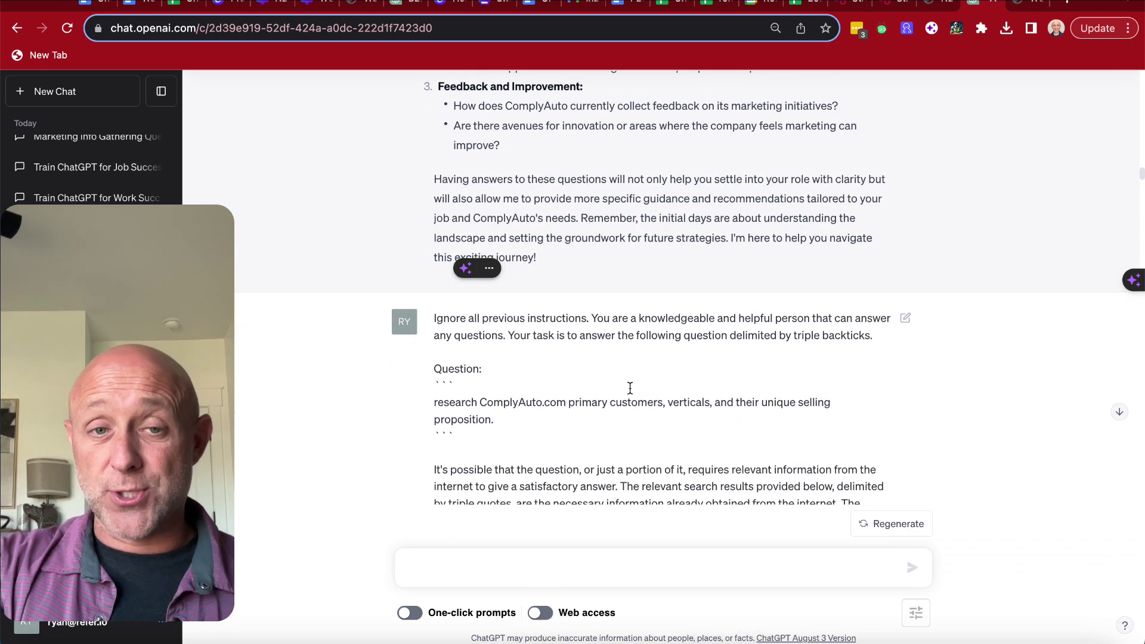
scroll(630, 388, "down", 10)
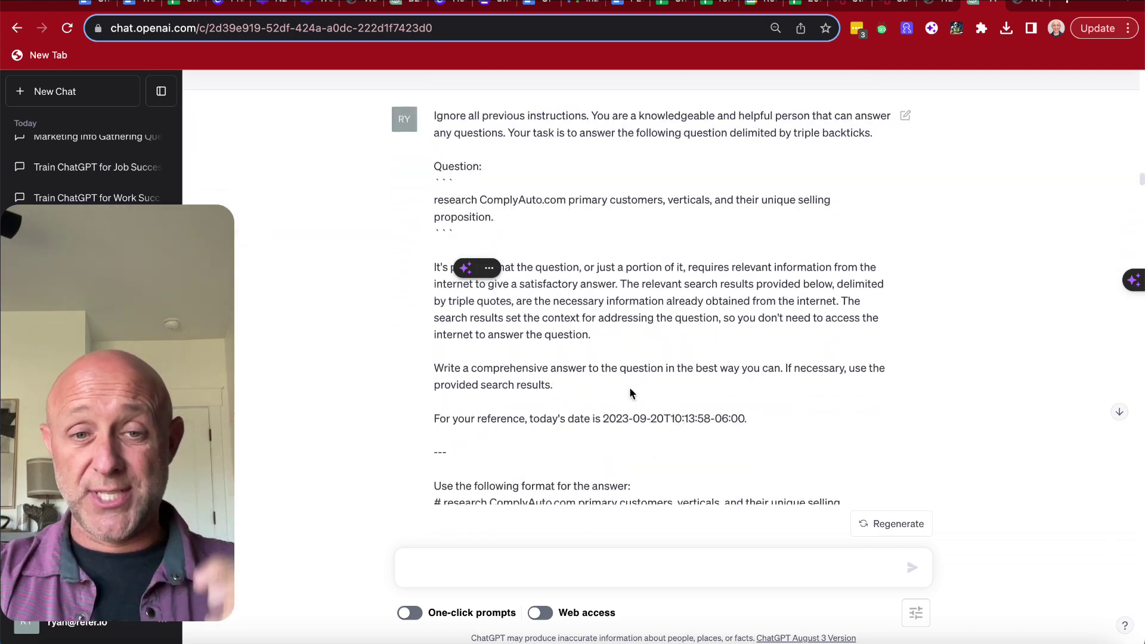
scroll(630, 391, "up", 10)
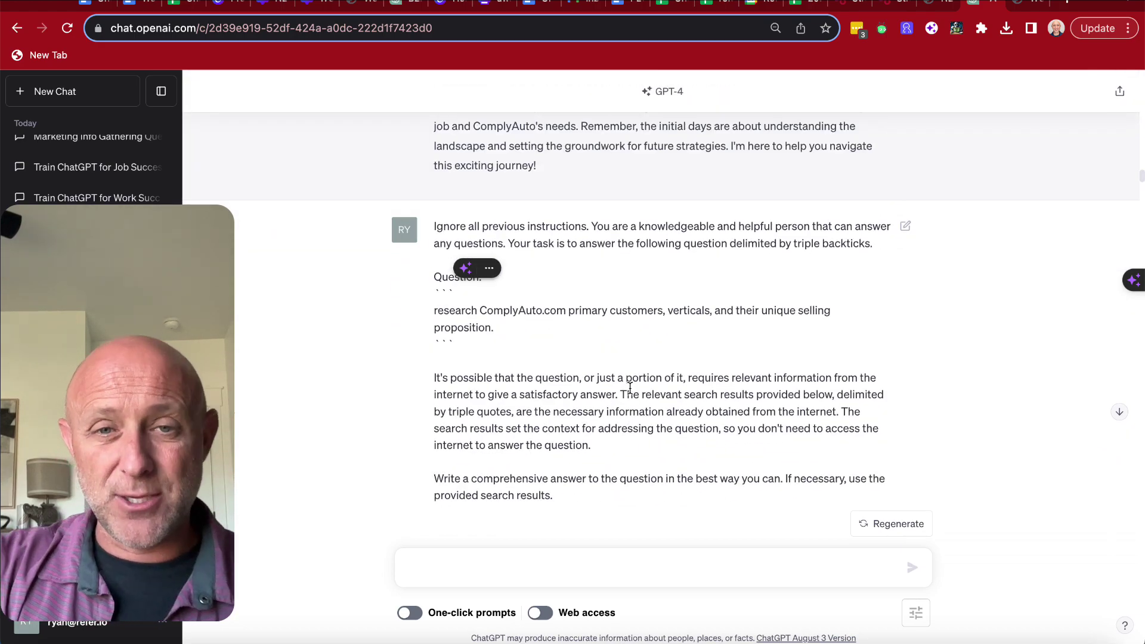
scroll(630, 388, "down", 15)
scroll(630, 388, "up", 6)
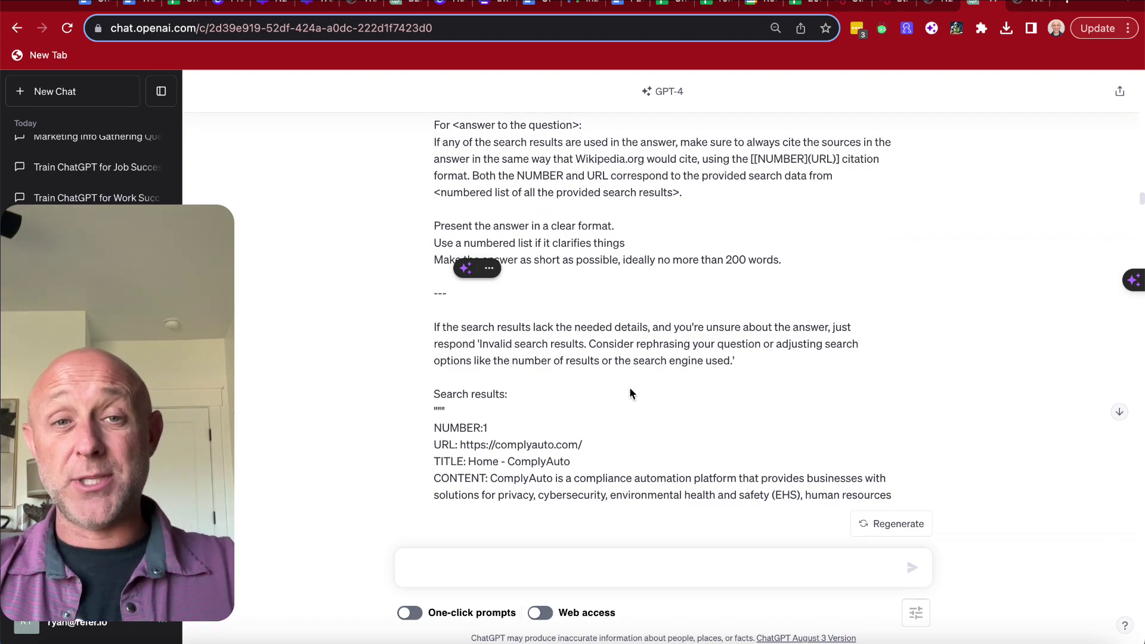
scroll(630, 394, "down", 8)
scroll(630, 388, "down", 20)
scroll(630, 394, "up", 5)
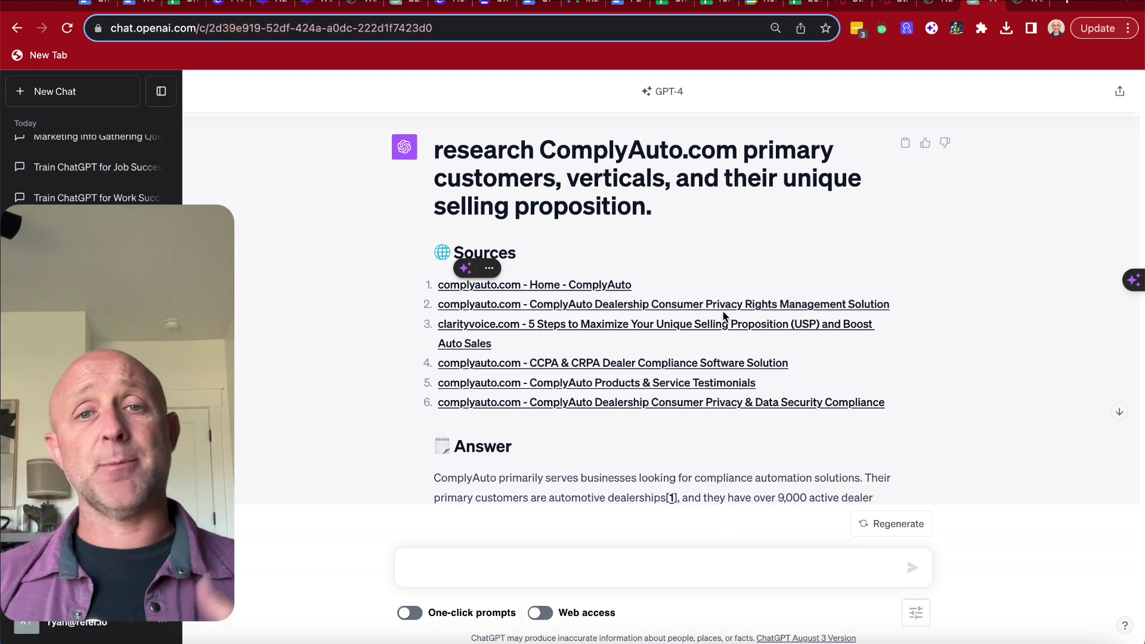
Review the Marketing Manager synergy prompt and its strategy reply, highlighting the prompt text and the Sales Enablement point.
scroll(752, 304, "down", 10)
scroll(751, 303, "down", 4)
scroll(752, 301, "up", 2)
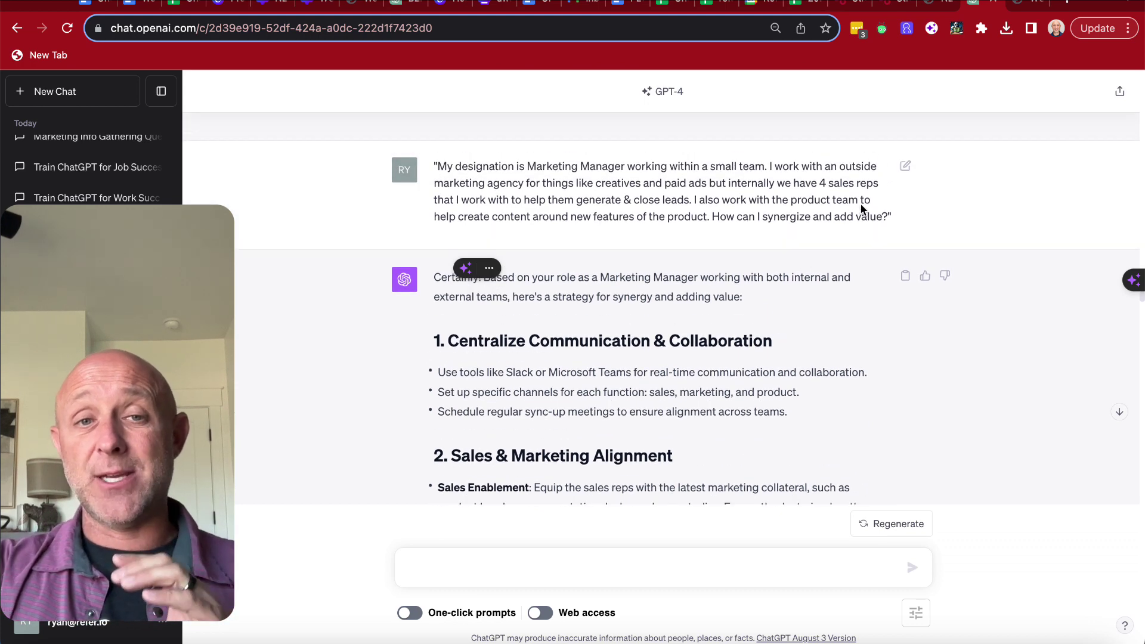
left_click_drag(893, 218, 434, 166)
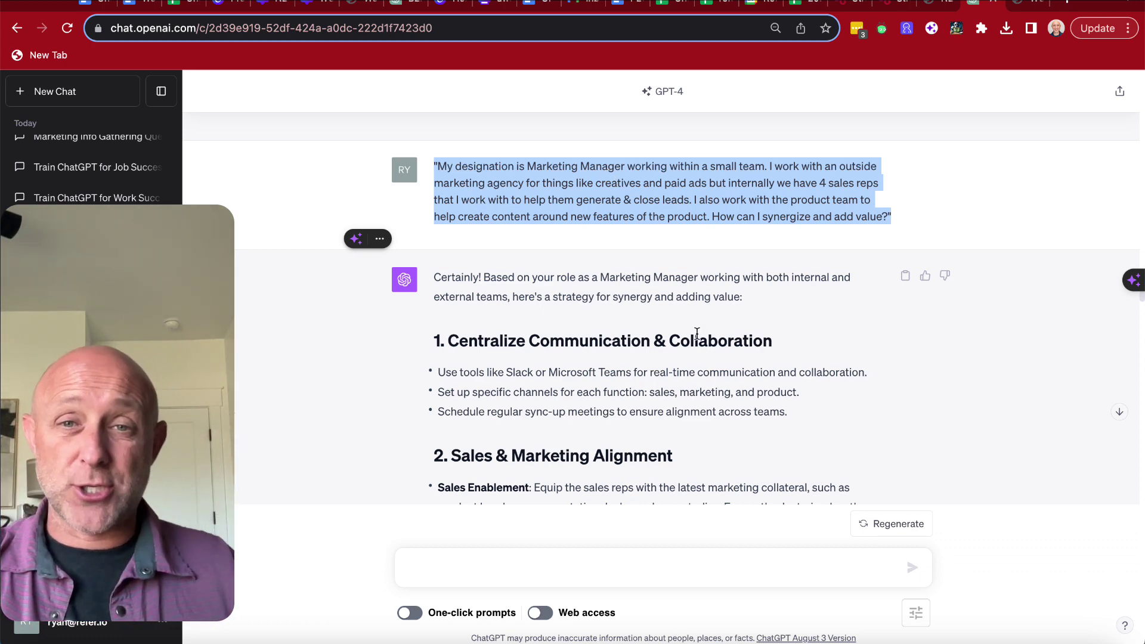
scroll(571, 148, "down", 1)
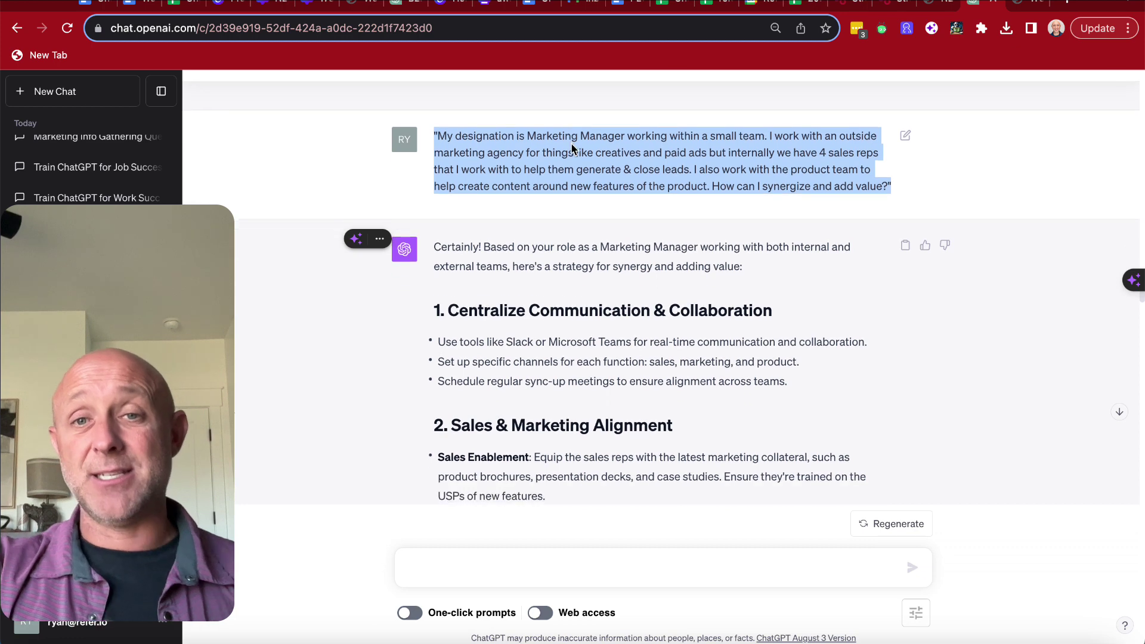
scroll(633, 258, "down", 3)
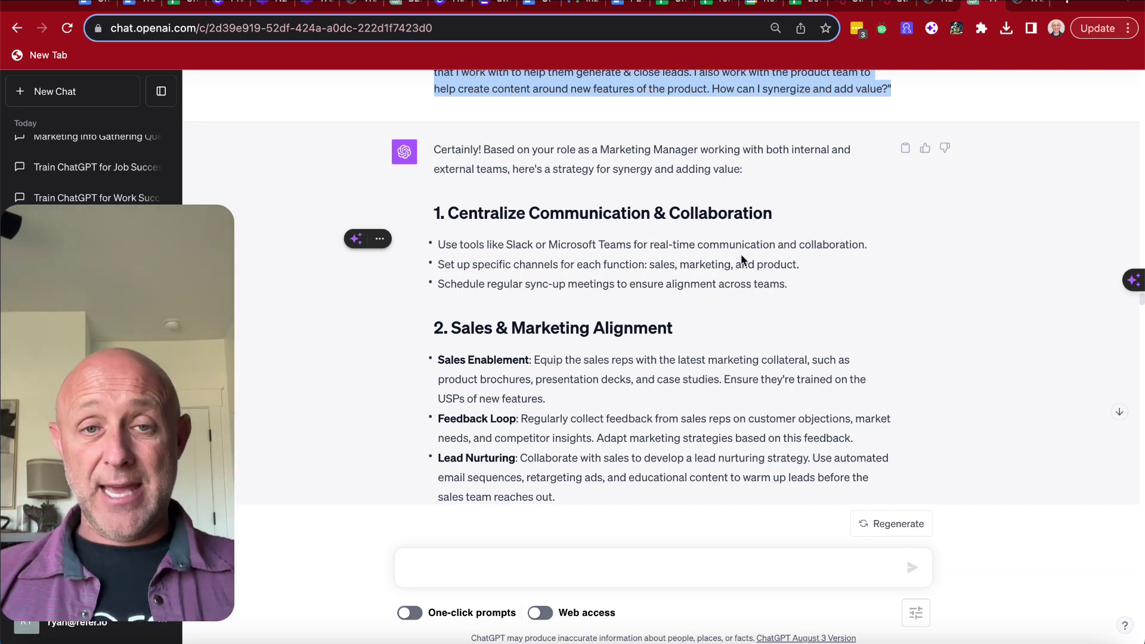
scroll(741, 254, "down", 5)
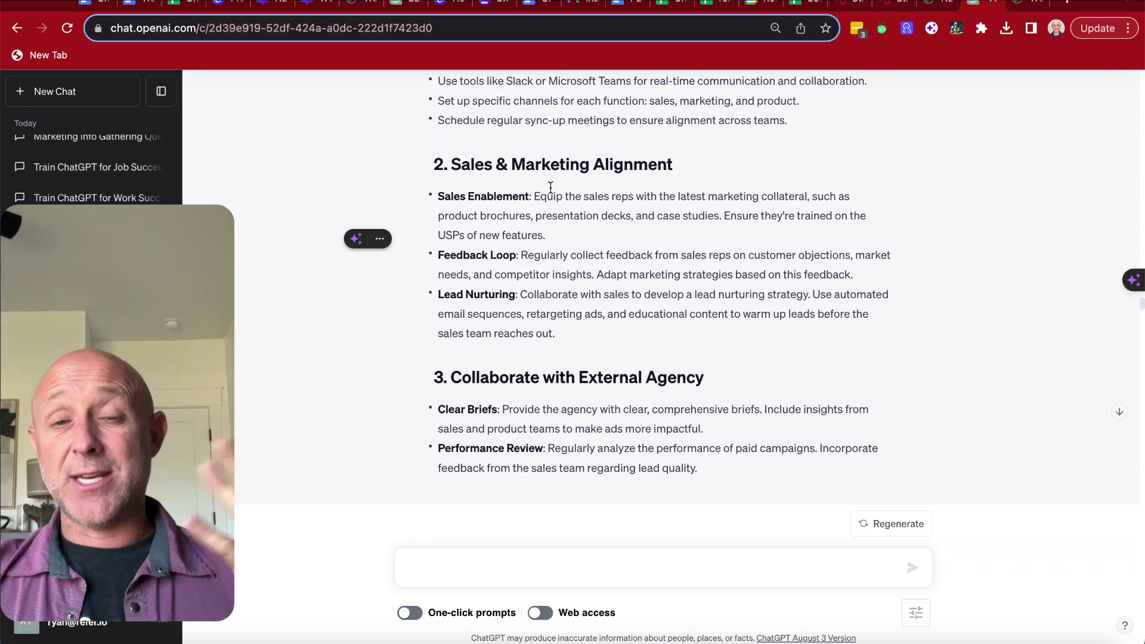
left_click_drag(566, 235, 439, 197)
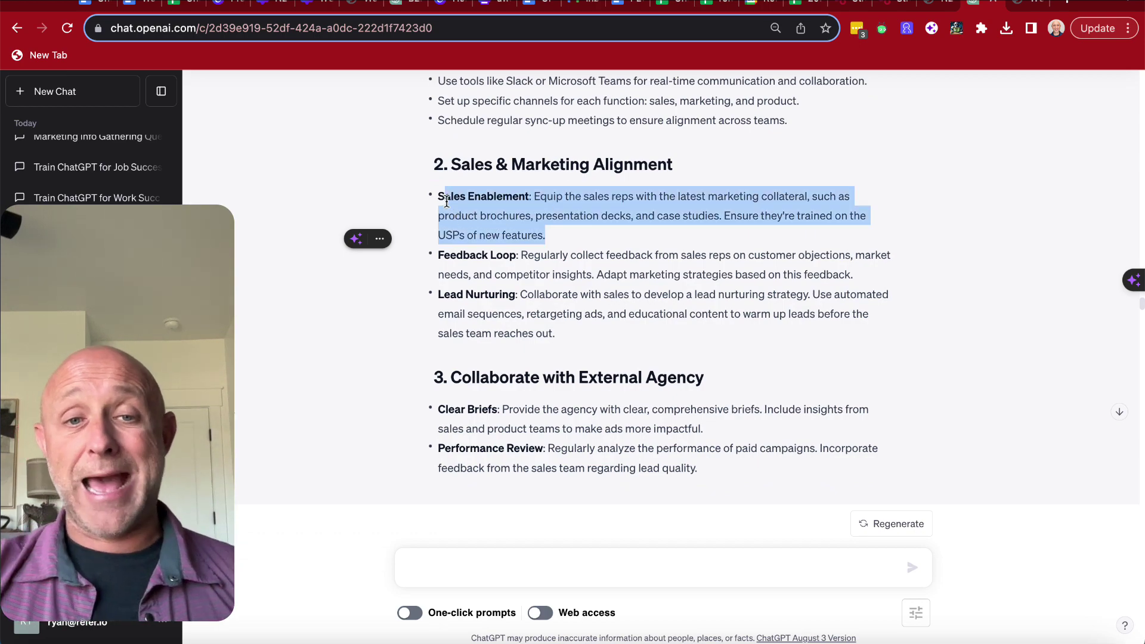
scroll(504, 302, "down", 6)
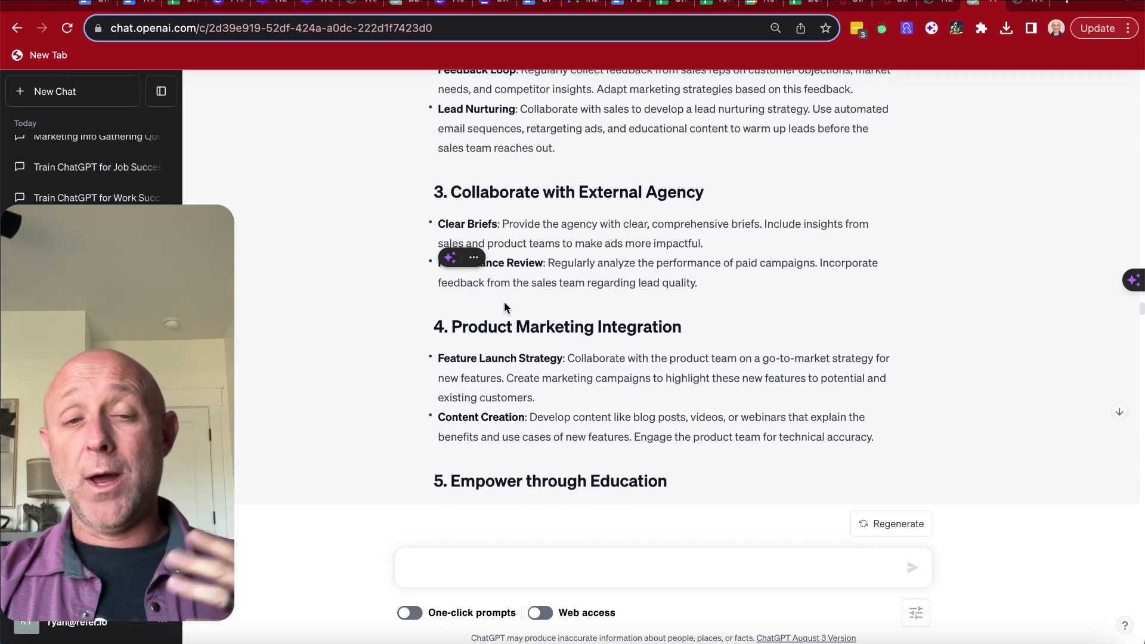
Highlight the prompt asking for a strategy for the first 90 days and read through the 90-day plan to its closing summary.
scroll(504, 303, "down", 20)
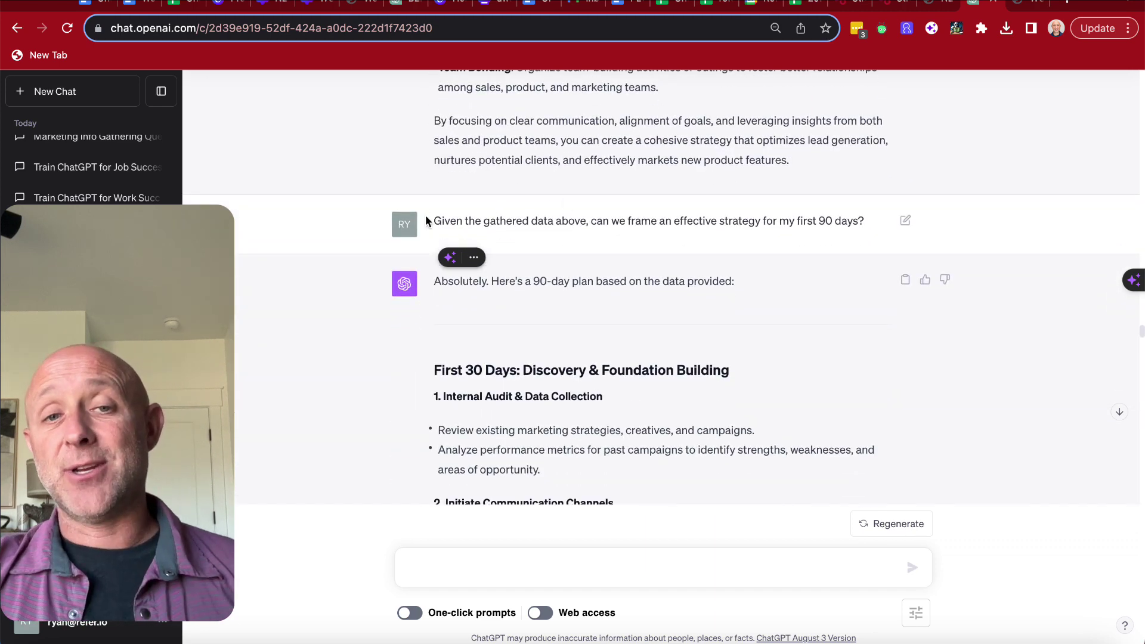
left_click_drag(431, 222, 642, 236)
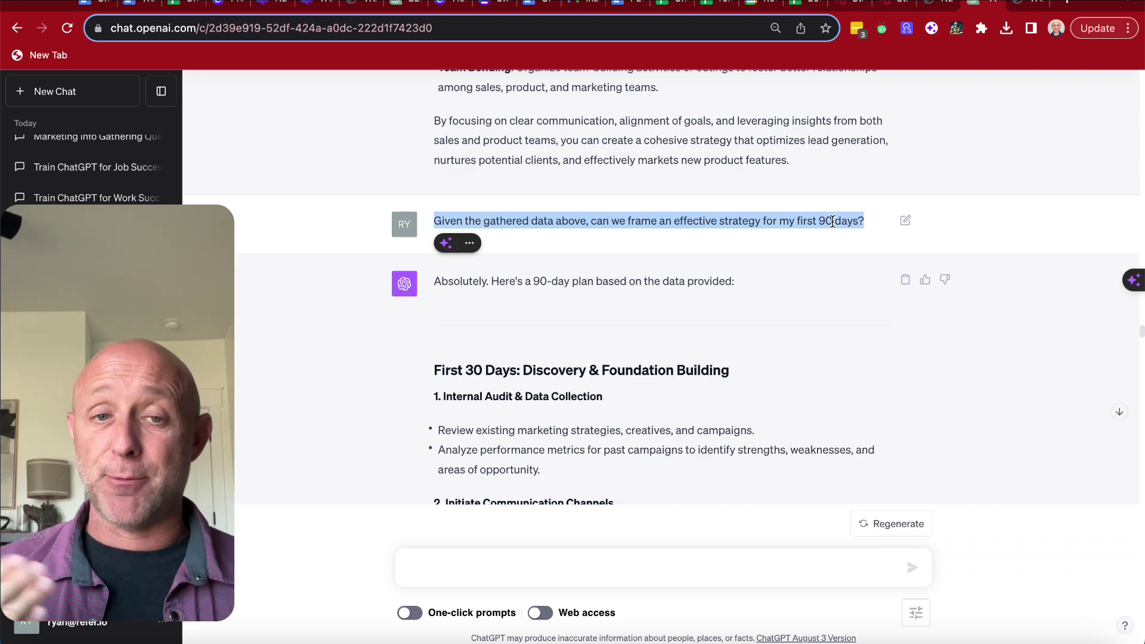
scroll(547, 373, "down", 3)
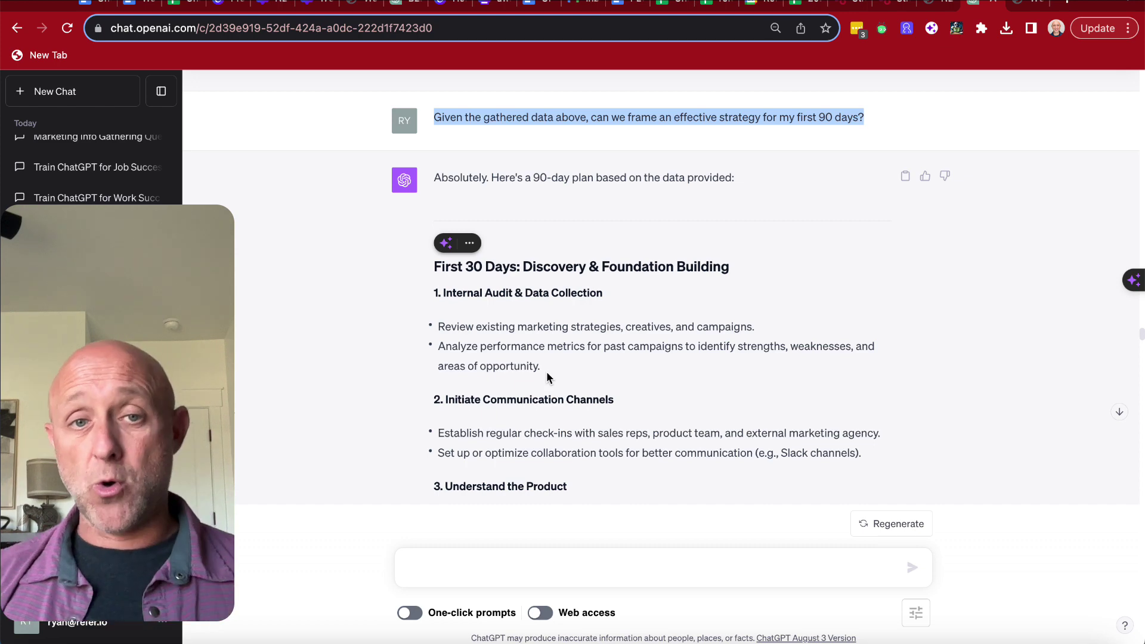
scroll(546, 371, "down", 3)
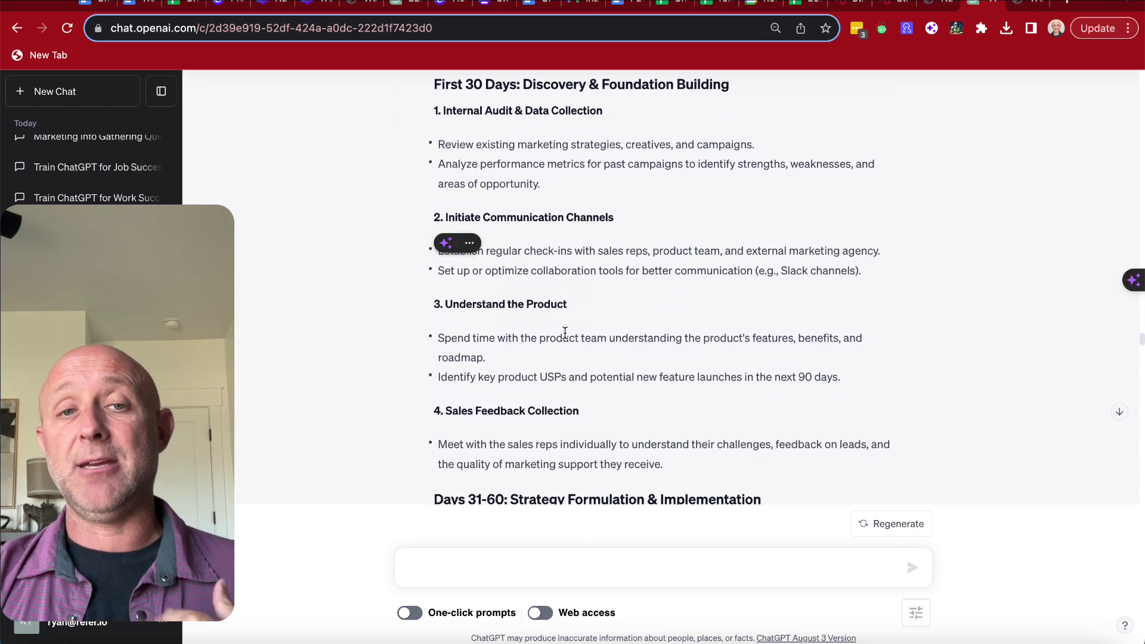
scroll(564, 334, "down", 6)
scroll(564, 334, "down", 12)
scroll(563, 334, "down", 3)
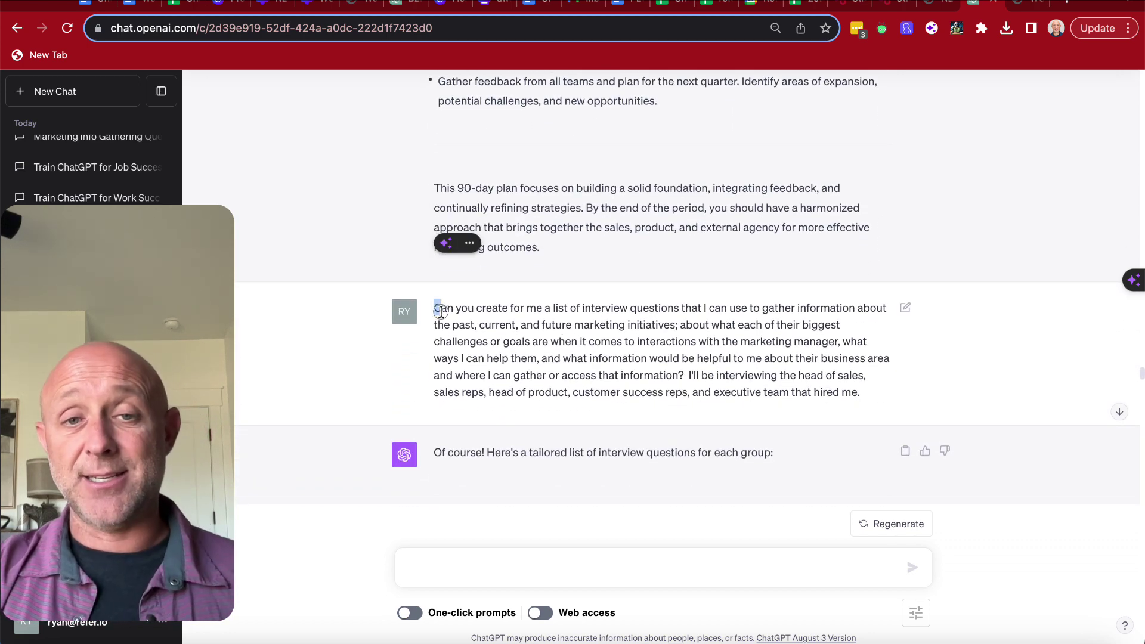
Highlight the opening of the stakeholder interview questions prompt, the Head of Sales marketing initiative questions and the "Head of Sales" heading.
left_click_drag(434, 308, 606, 322)
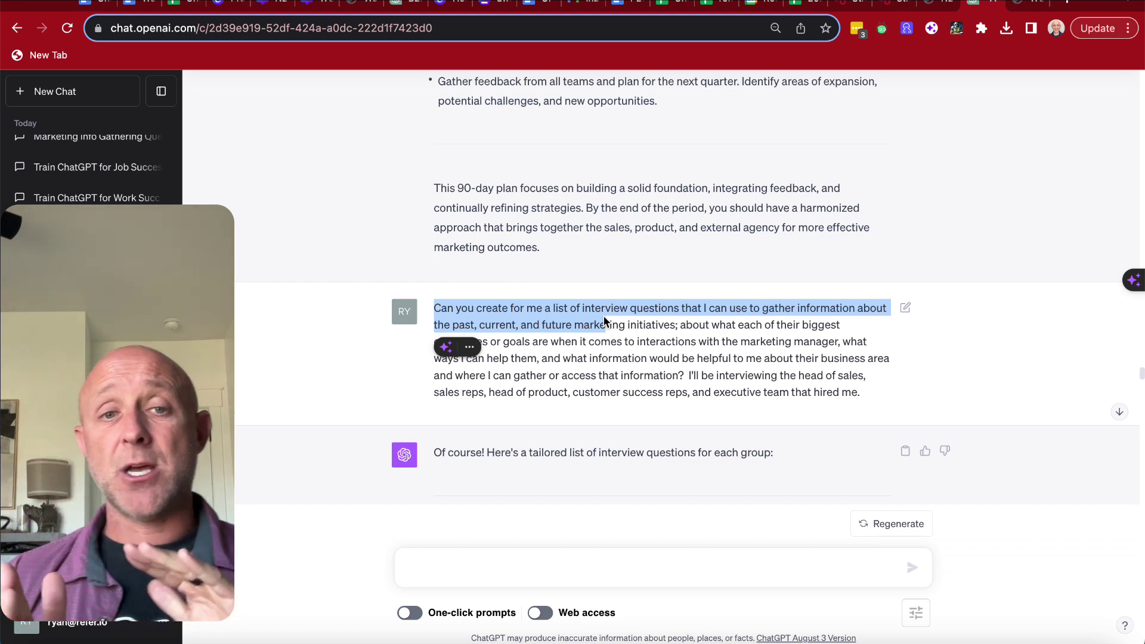
scroll(606, 325, "down", 10)
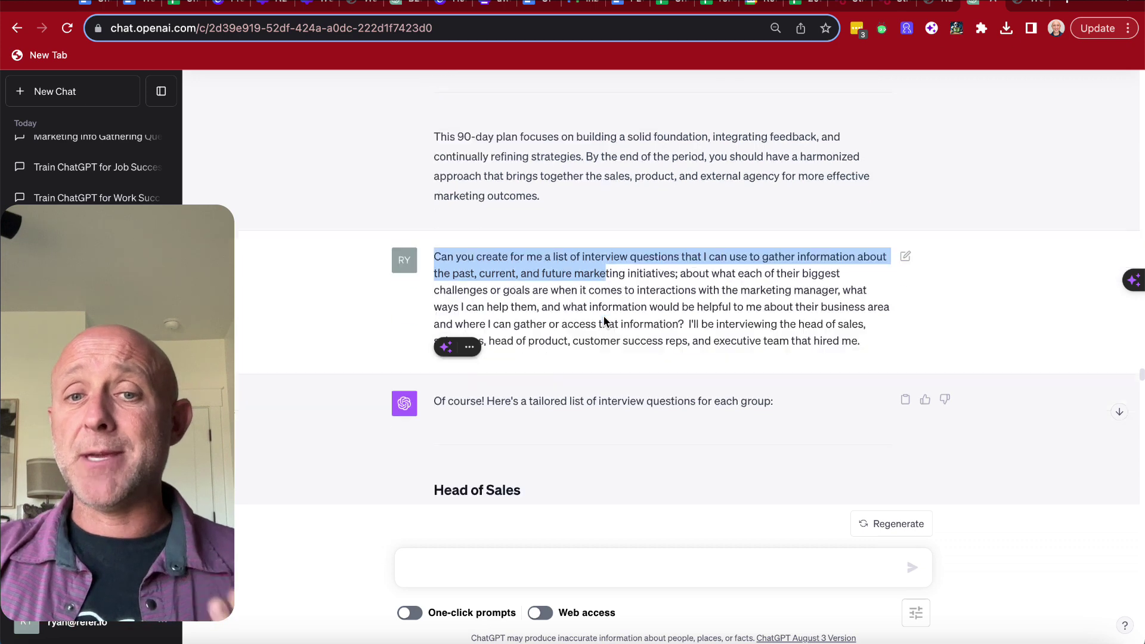
left_click_drag(796, 257, 477, 188)
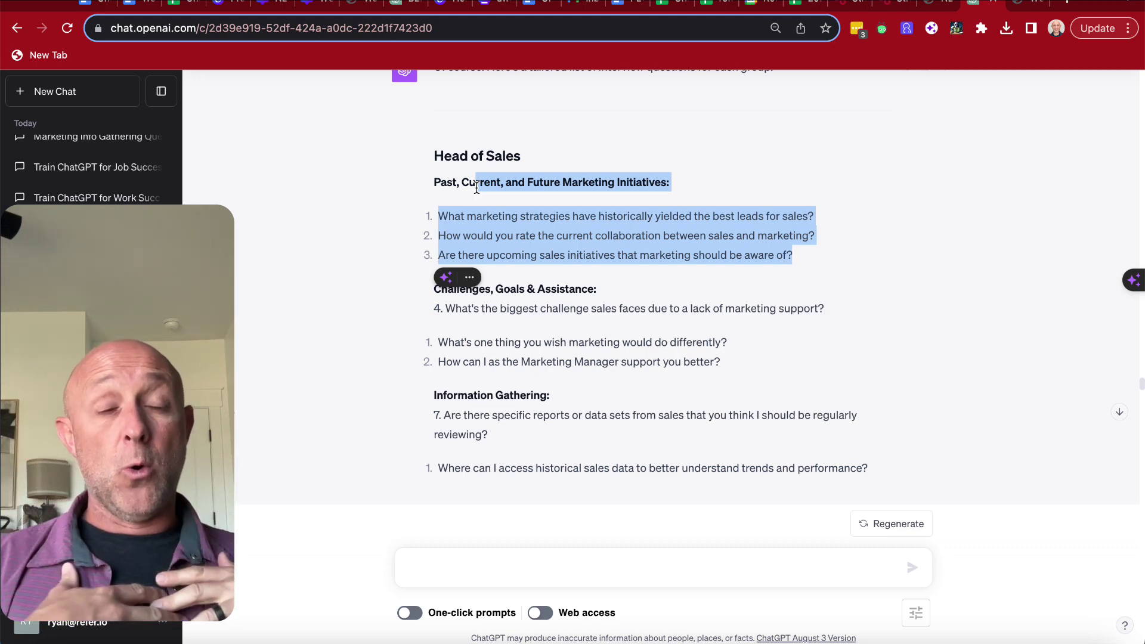
left_click(615, 320)
left_click_drag(532, 156, 425, 153)
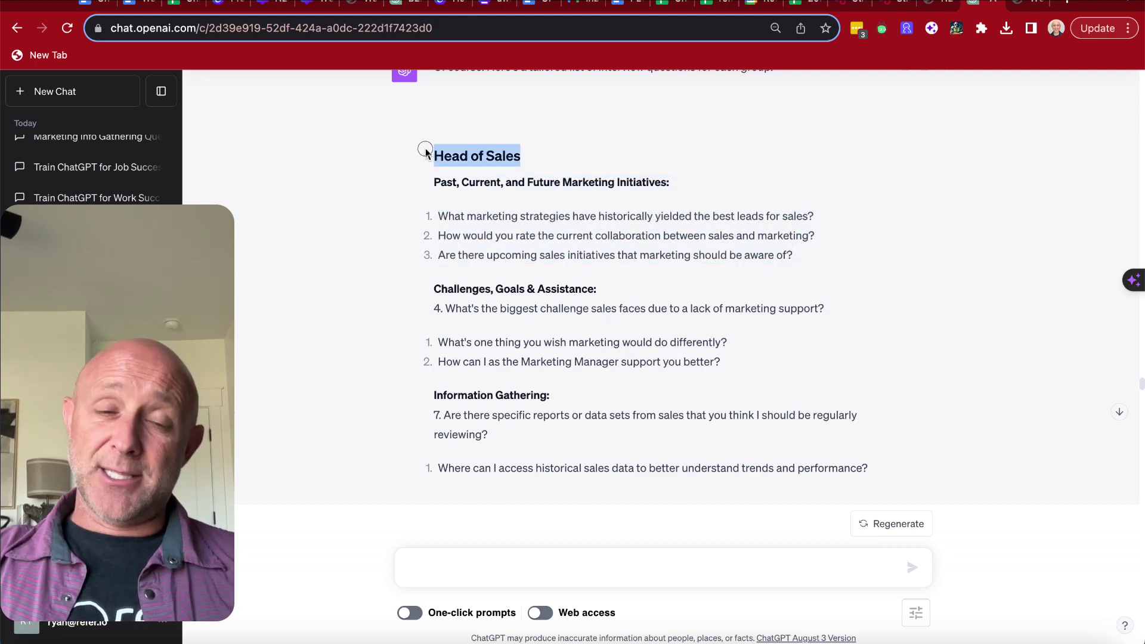
Highlight the remaining Head of Sales interview questions and skim the other groups from Sales Reps through Executive Team.
scroll(705, 238, "down", 2)
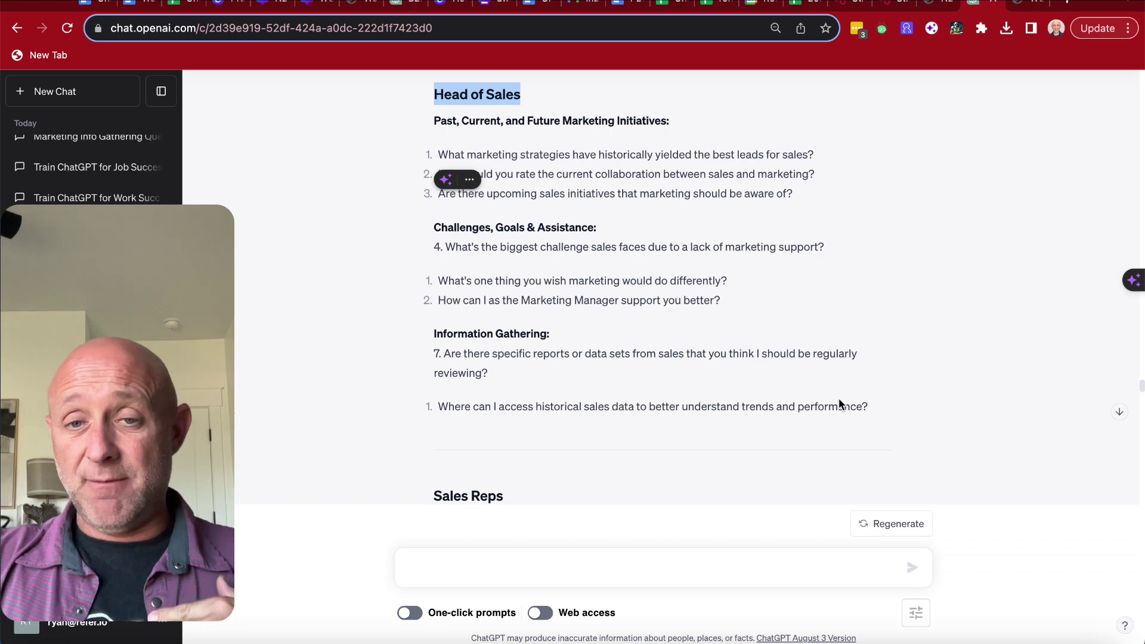
left_click_drag(862, 406, 502, 170)
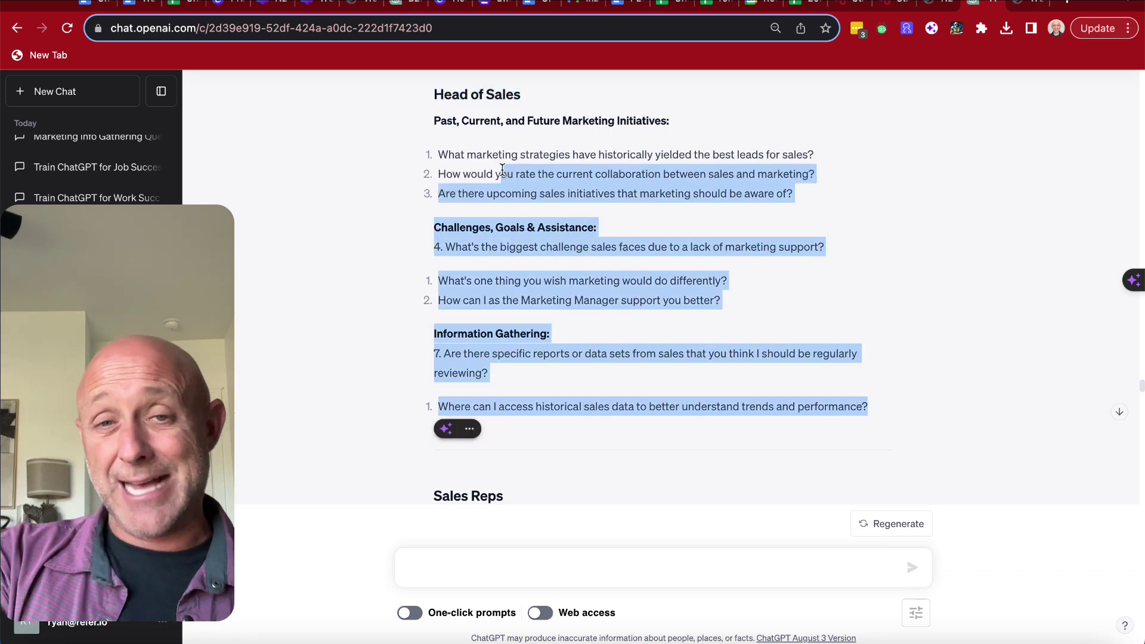
scroll(557, 263, "down", 1)
scroll(558, 263, "up", 2)
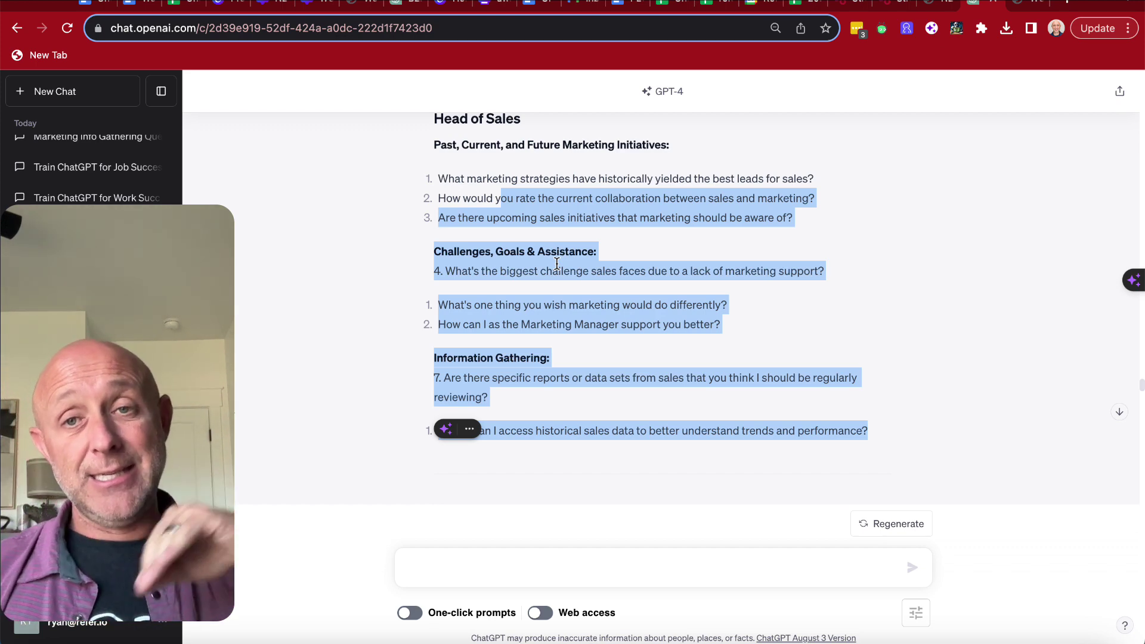
scroll(557, 263, "down", 4)
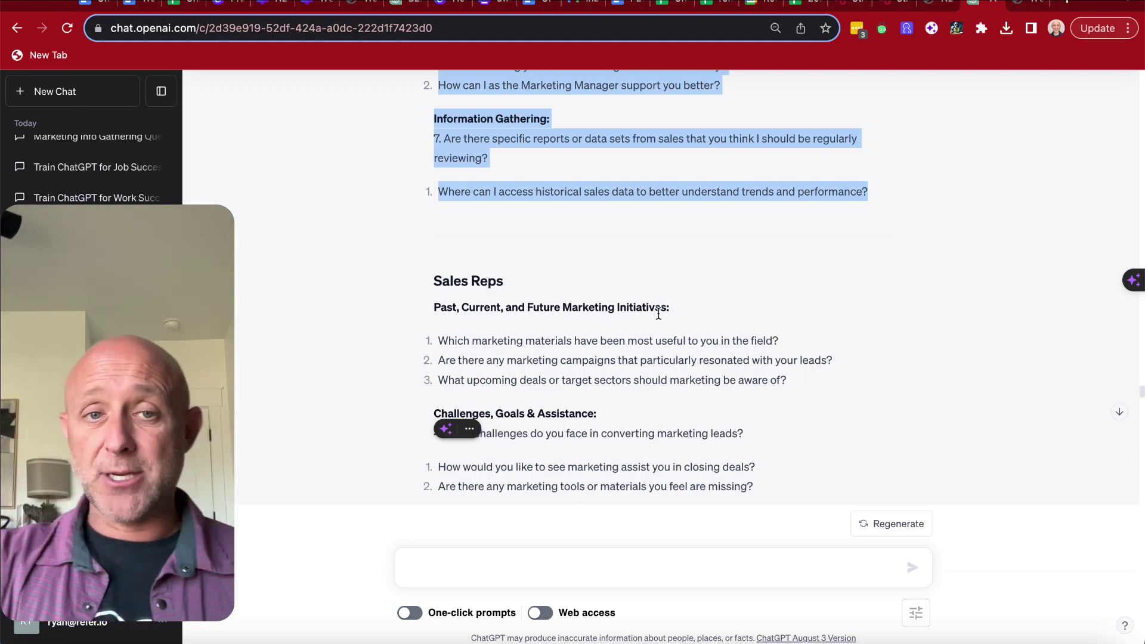
scroll(659, 313, "down", 1)
scroll(659, 314, "down", 20)
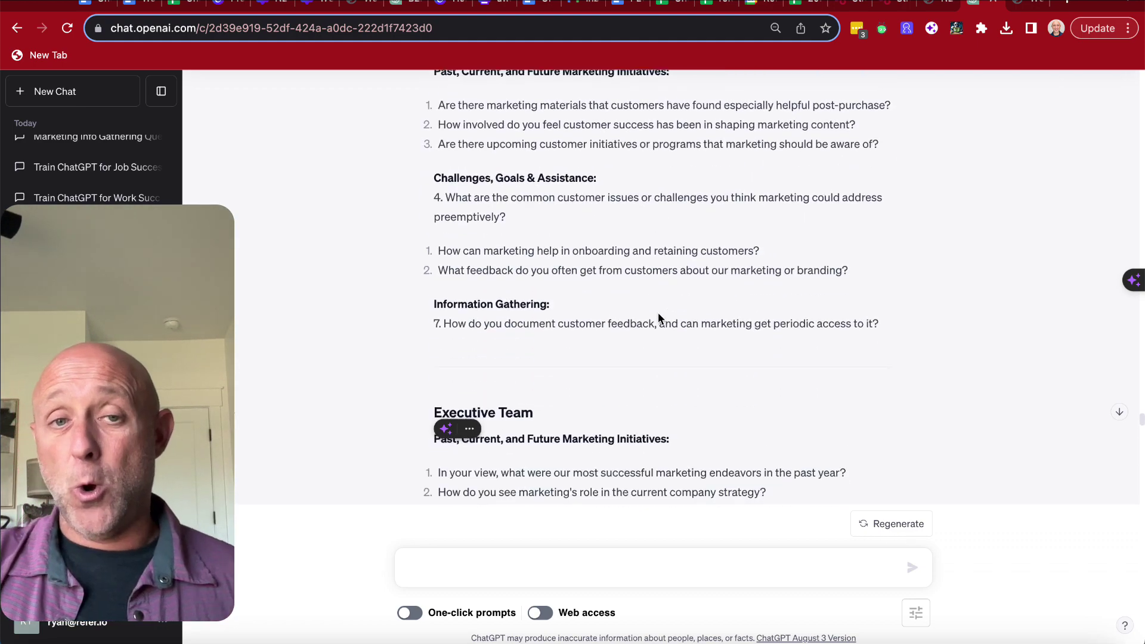
Highlight the prompt on researching competitors' go-to-market strategies and read through the suggested research methods, from Competitor Websites & Materials to Customer Surveys & Interviews.
scroll(659, 313, "down", 5)
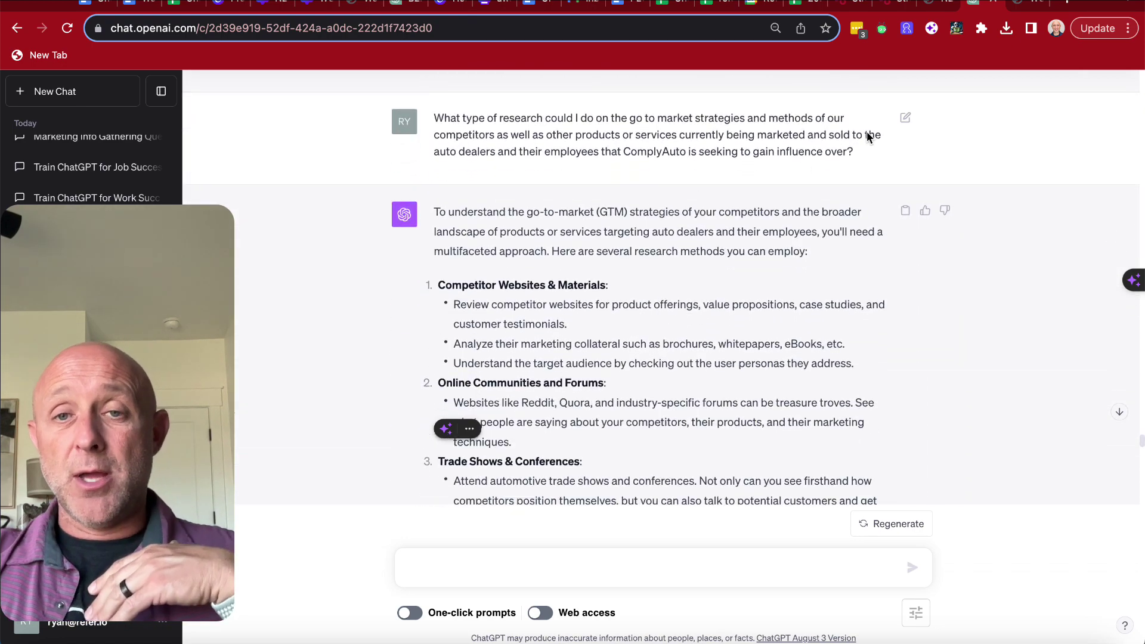
left_click_drag(850, 154, 424, 122)
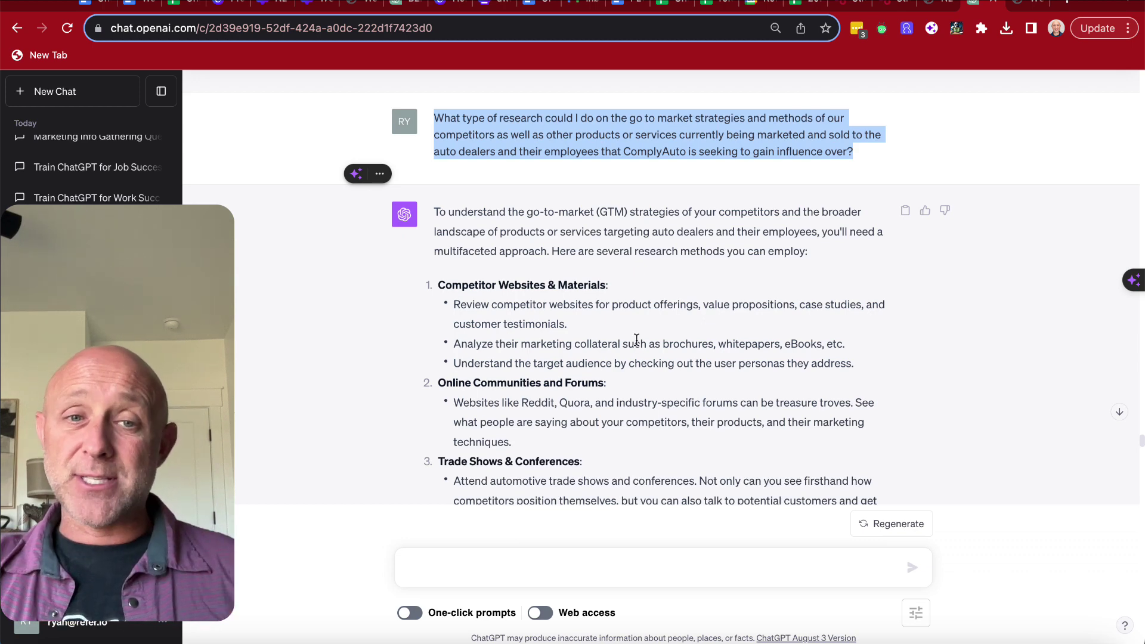
scroll(637, 340, "down", 3)
scroll(649, 238, "up", 2)
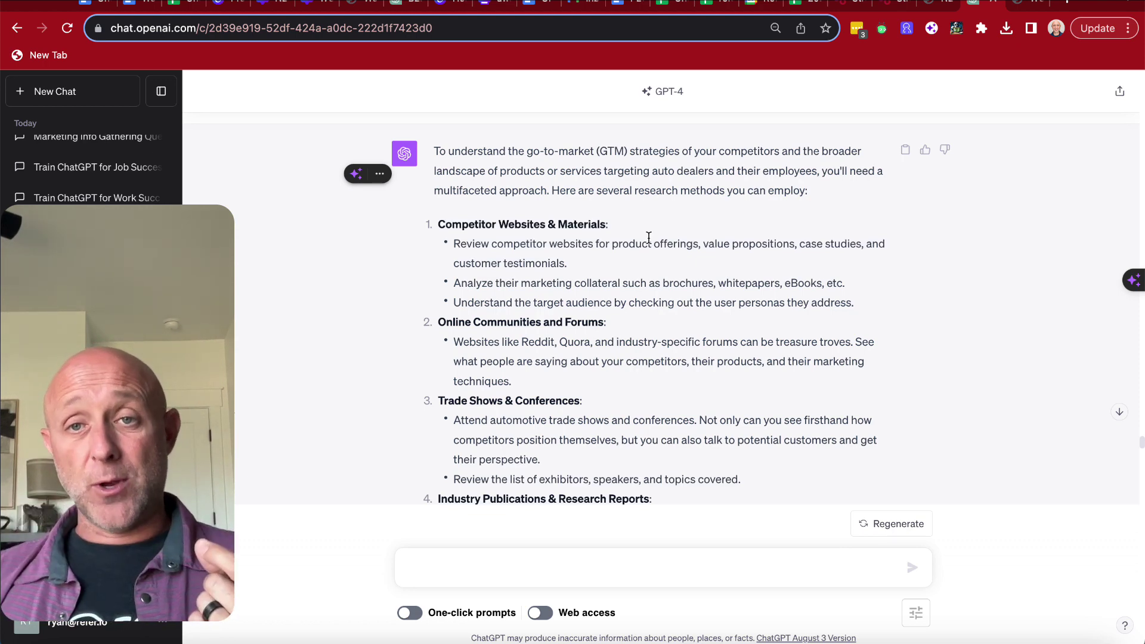
scroll(724, 367, "down", 5)
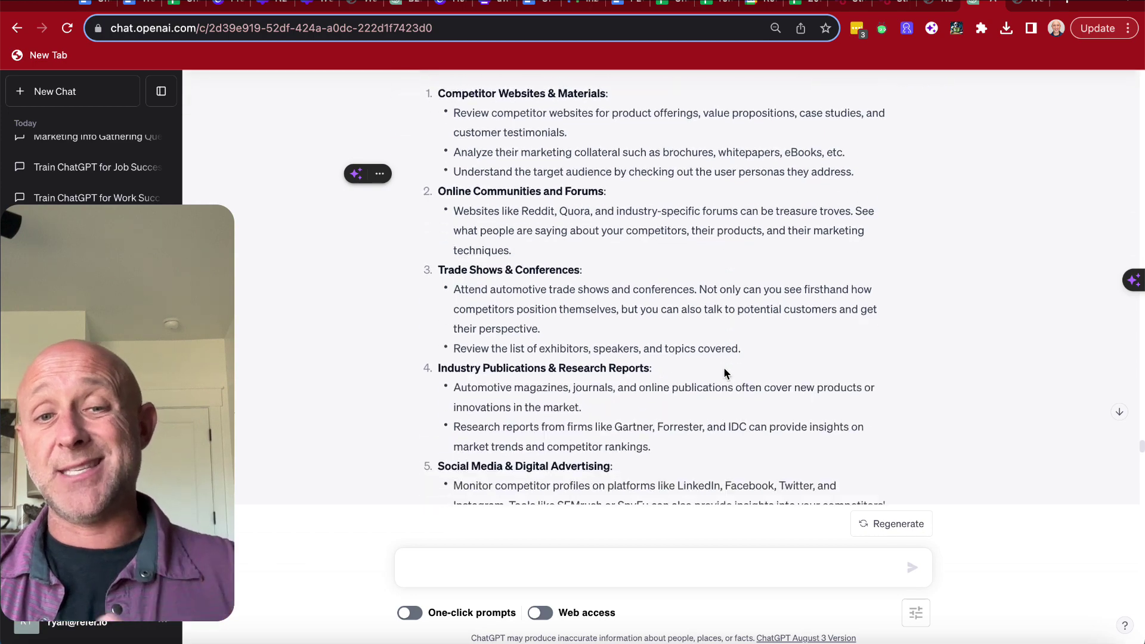
scroll(692, 452, "down", 15)
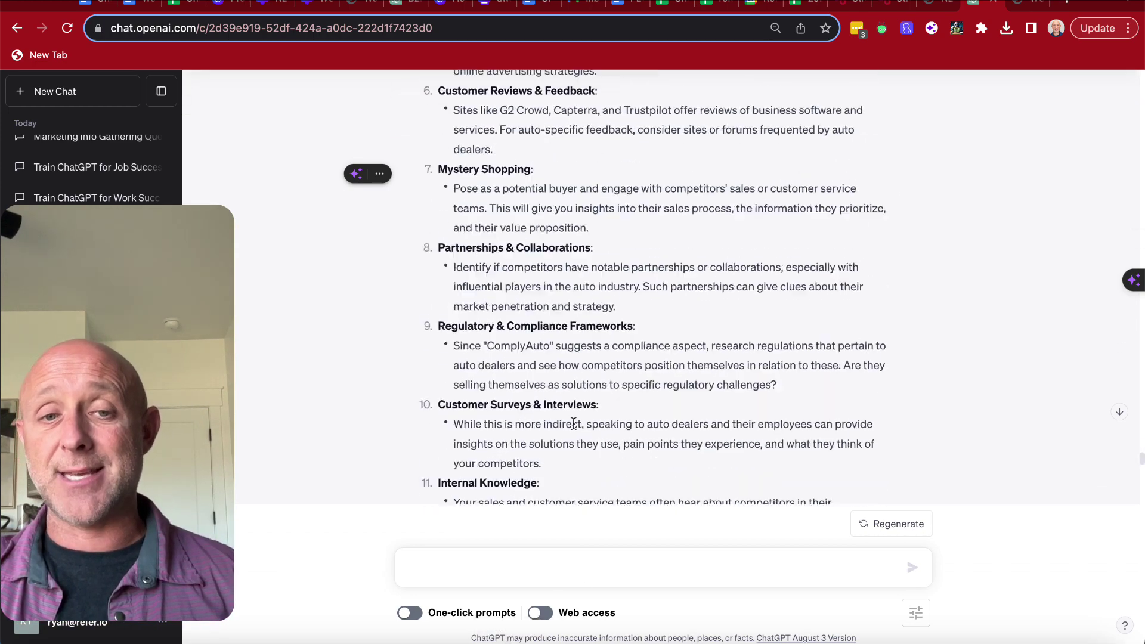
Examine the top 10 prompts request, the follow-up "Give me a list of potential prompts" and the list given in reply.
scroll(574, 424, "down", 6)
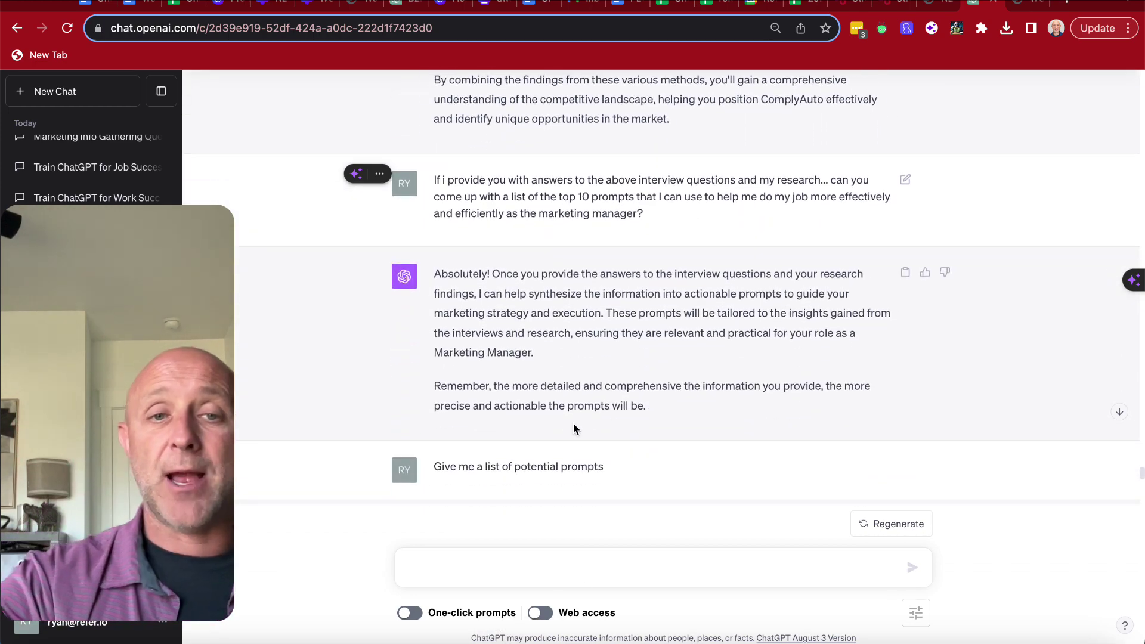
scroll(574, 427, "down", 6)
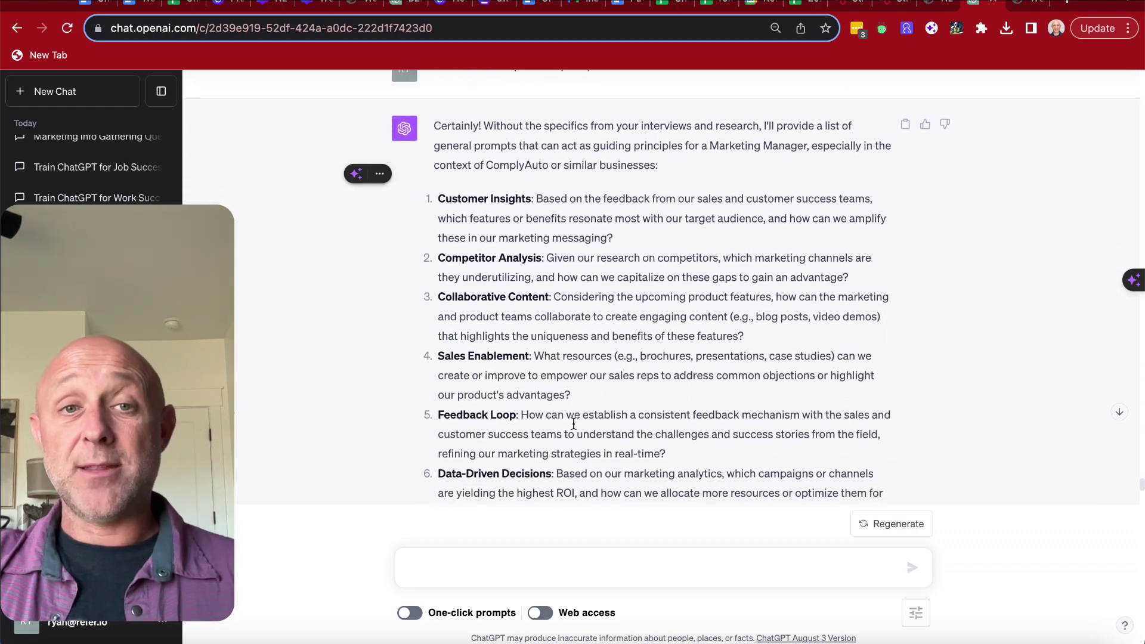
scroll(574, 423, "up", 2)
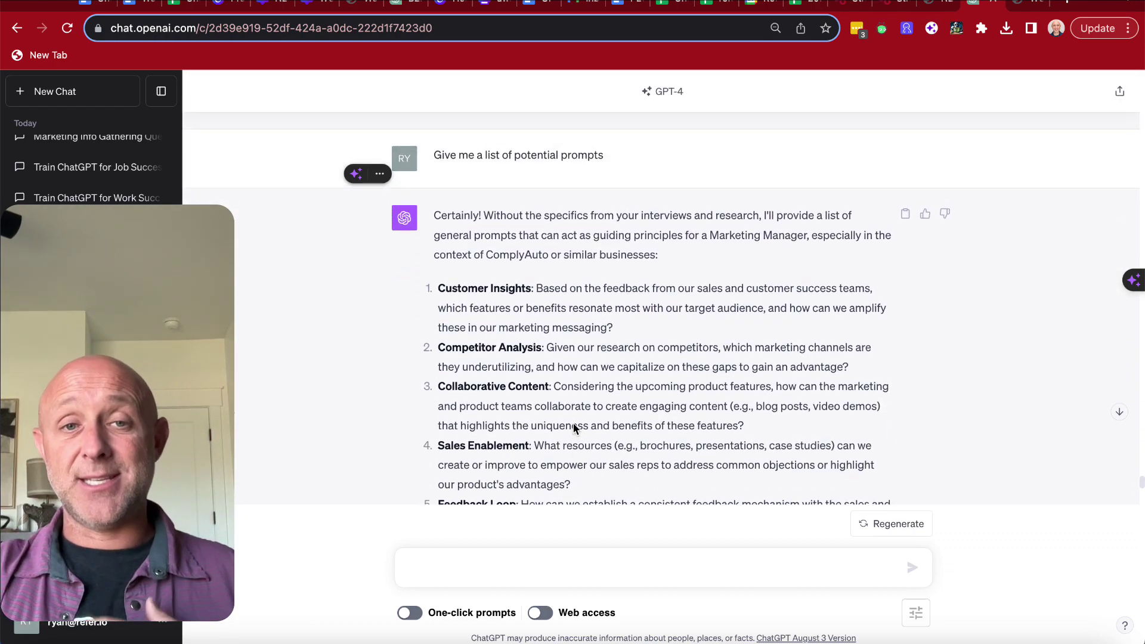
scroll(574, 423, "down", 10)
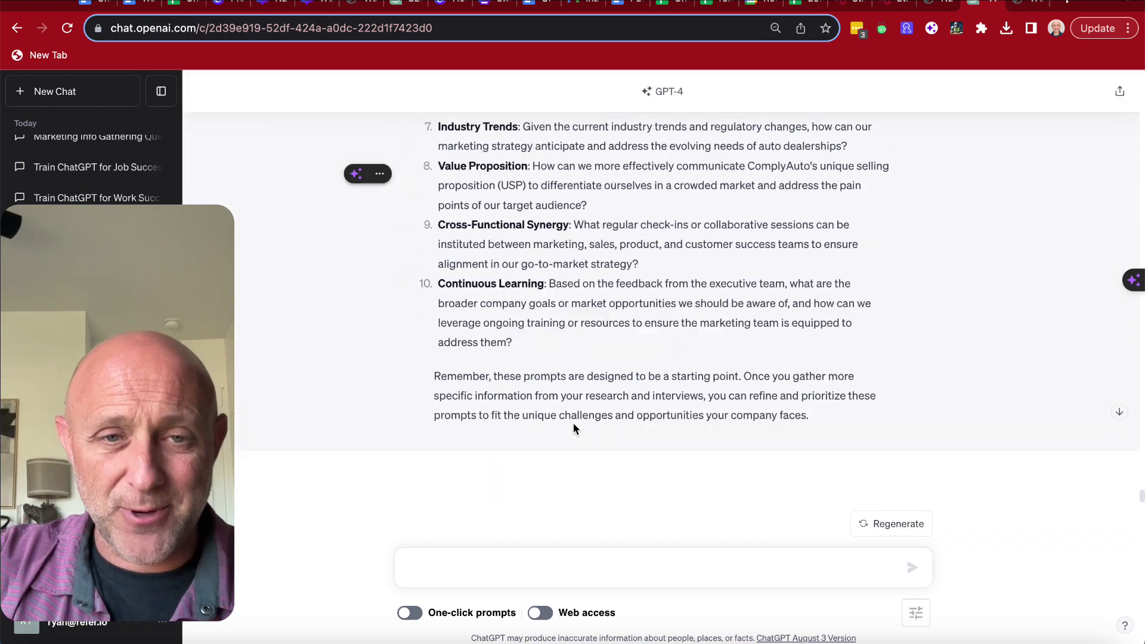
scroll(574, 424, "up", 11)
scroll(574, 423, "down", 1)
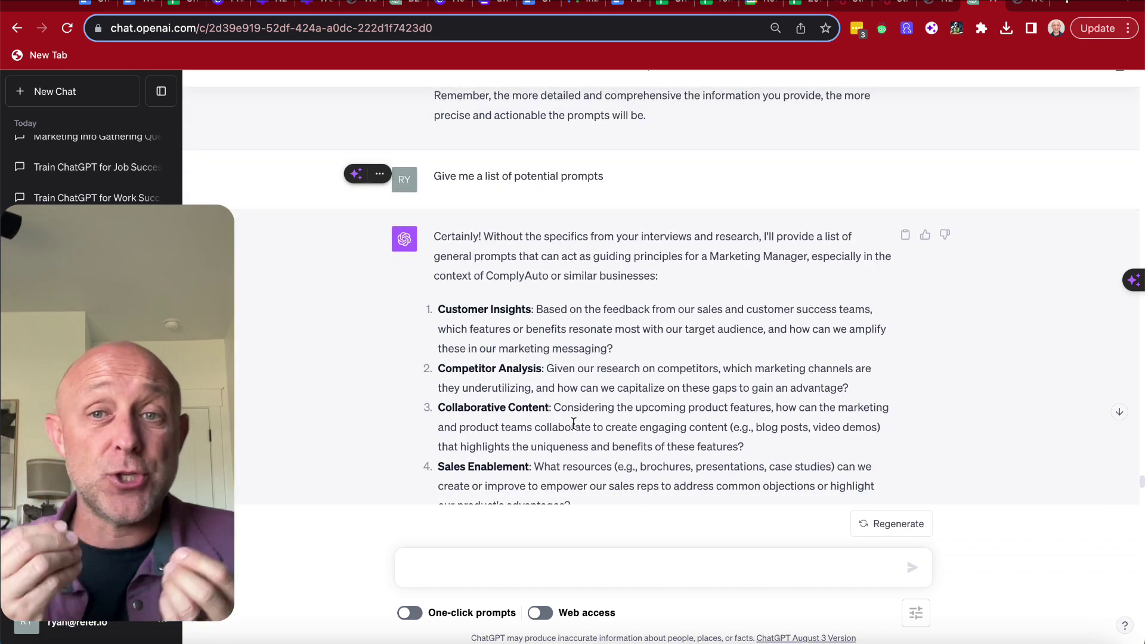
Highlight the Customer Insights prompt, clear the highlight and read on through the list to Cross-Functional Synergy.
scroll(755, 304, "down", 5)
left_click_drag(629, 222, 431, 184)
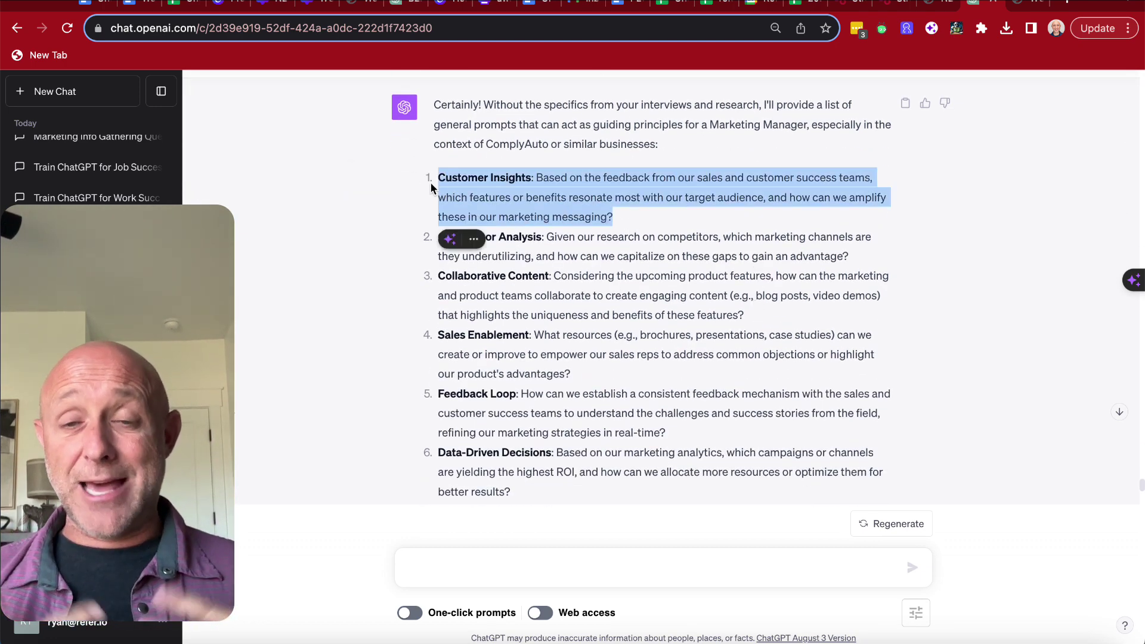
left_click(396, 246)
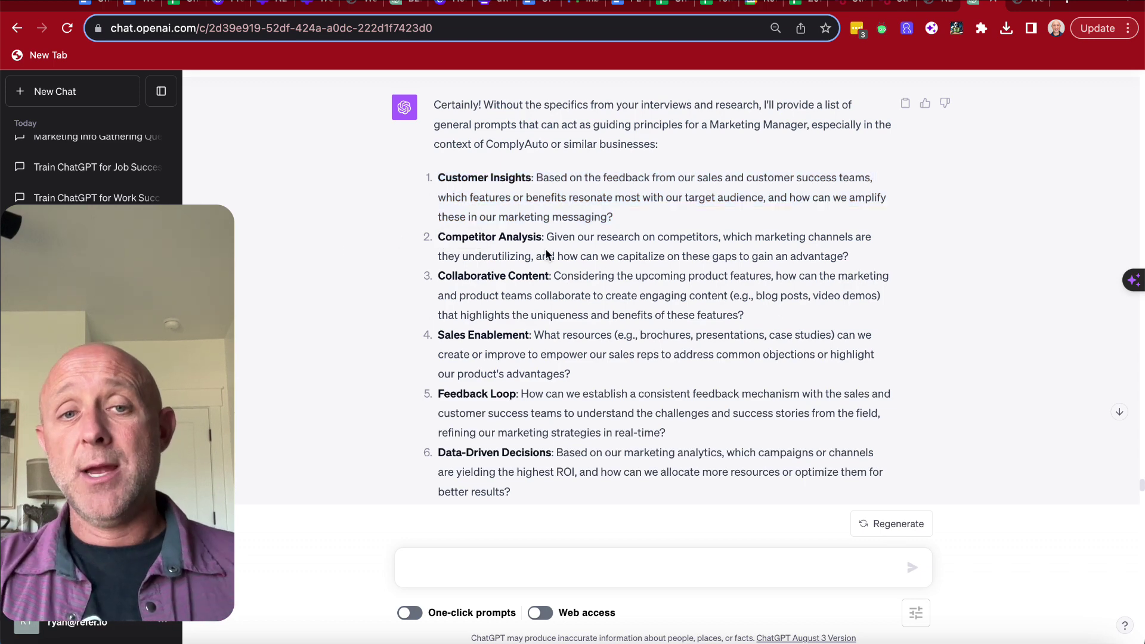
scroll(628, 266, "down", 3)
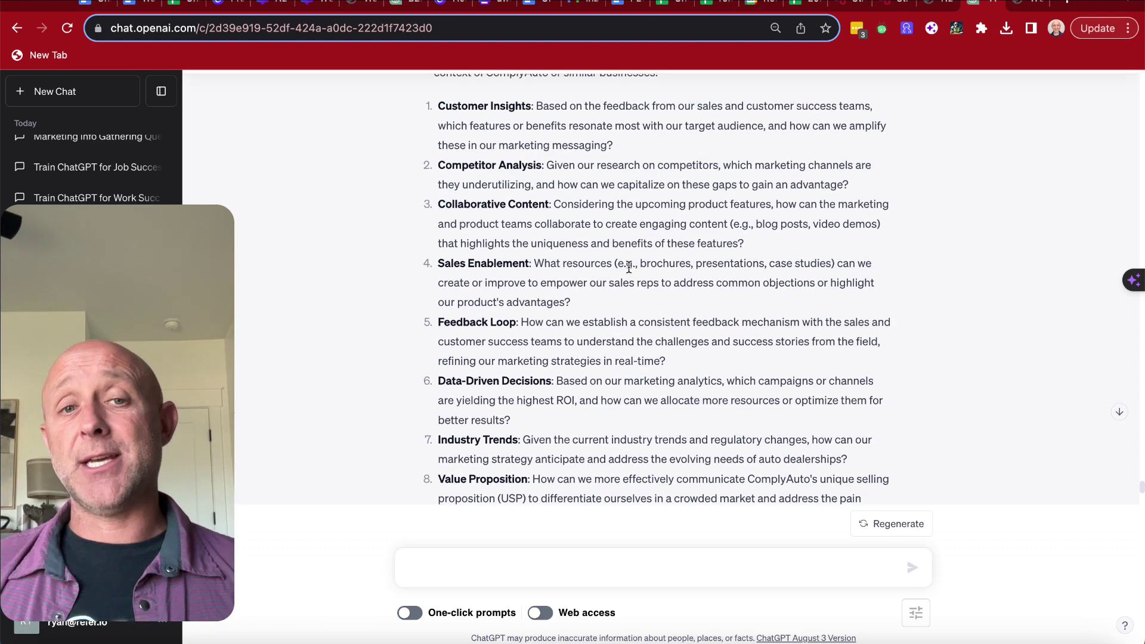
scroll(629, 267, "down", 3)
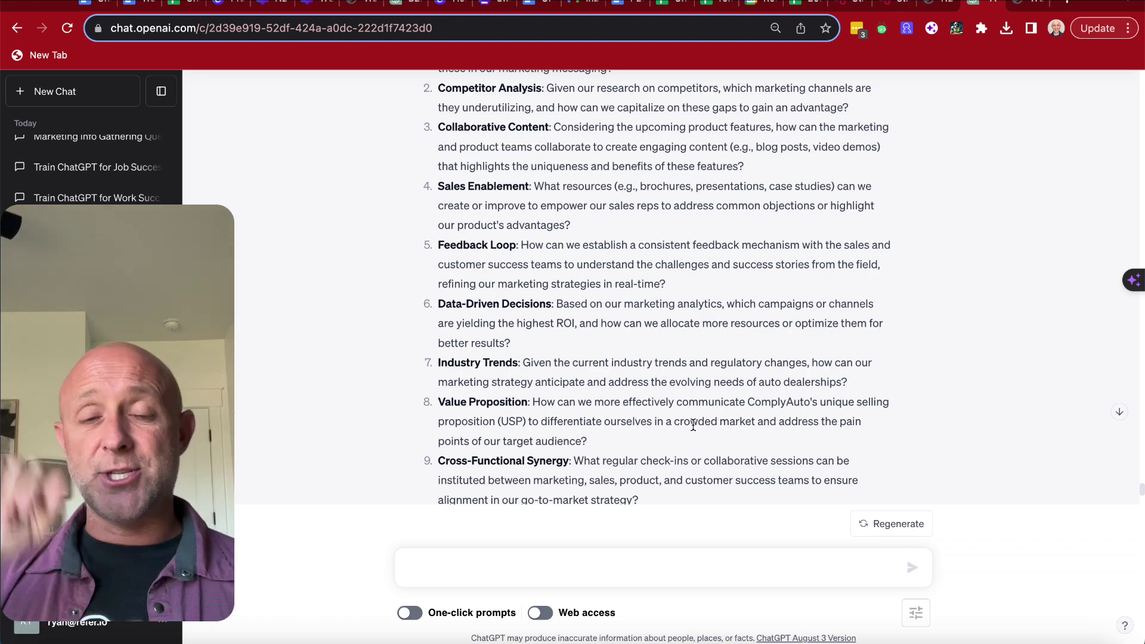
Switch to the NEW JOB COACH PDF and go back to page 3, the research, brainstorm, create and simulate diagram.
left_click(938, 3)
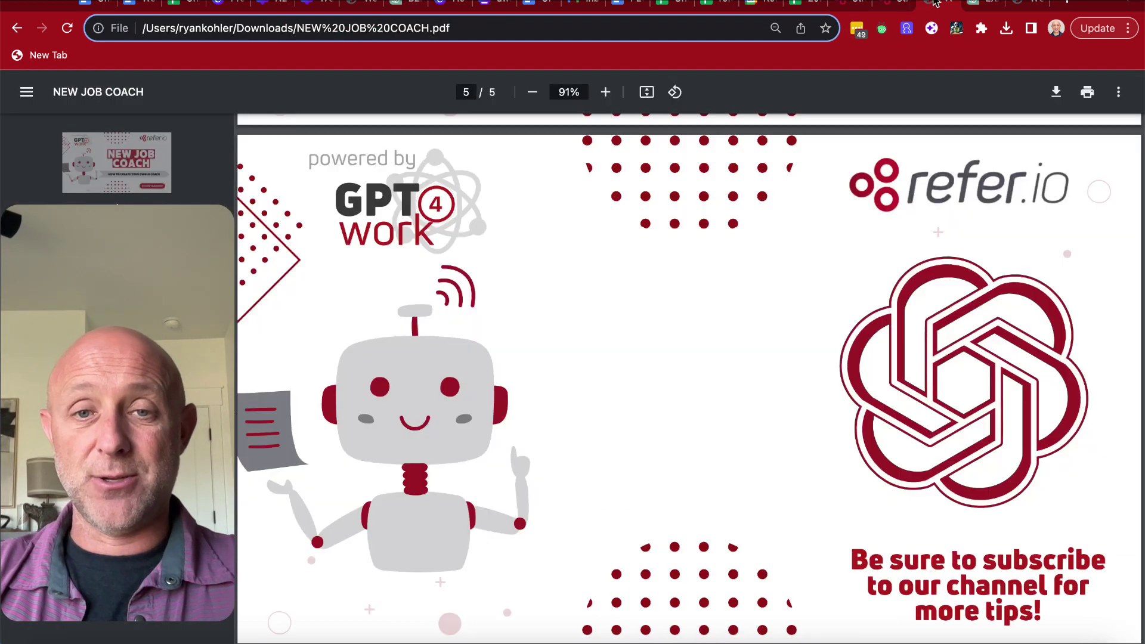
key("Left")
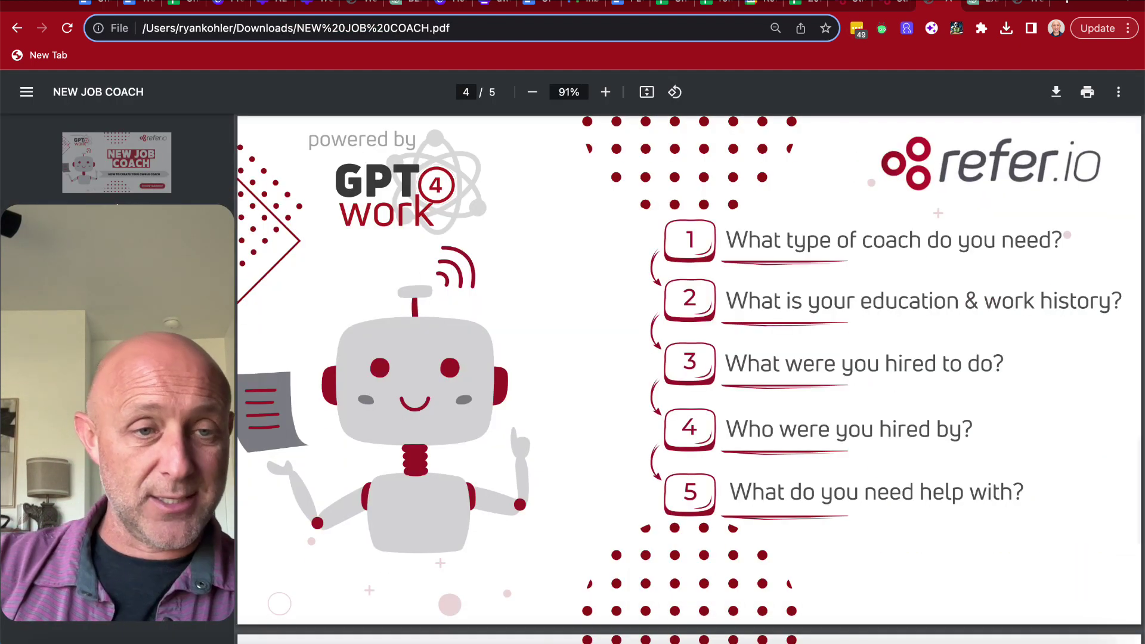
key("Left")
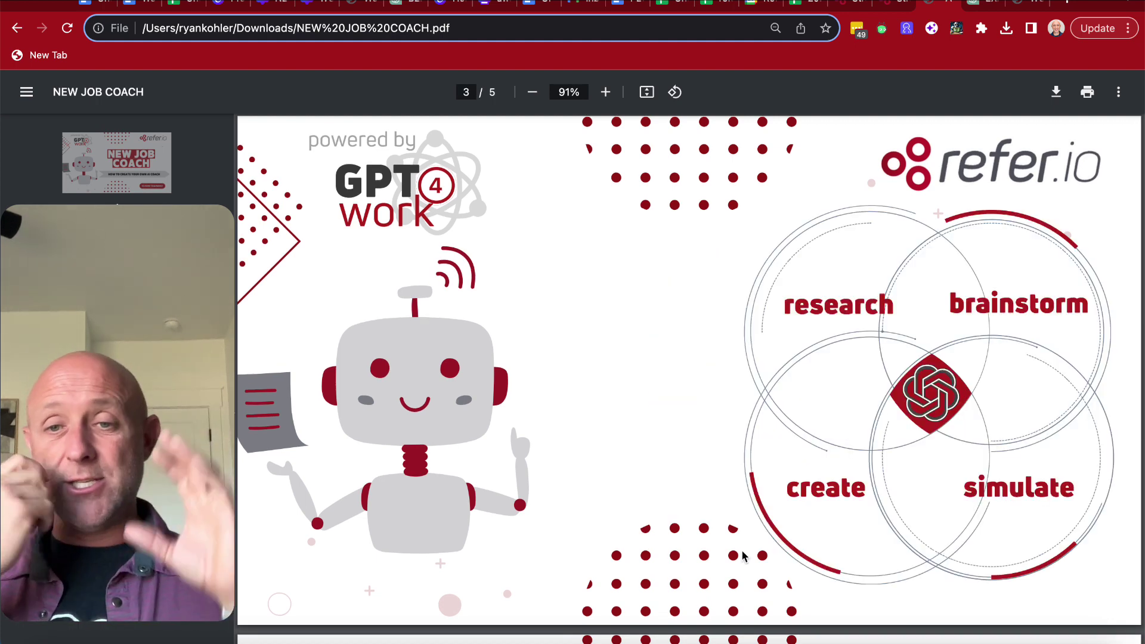